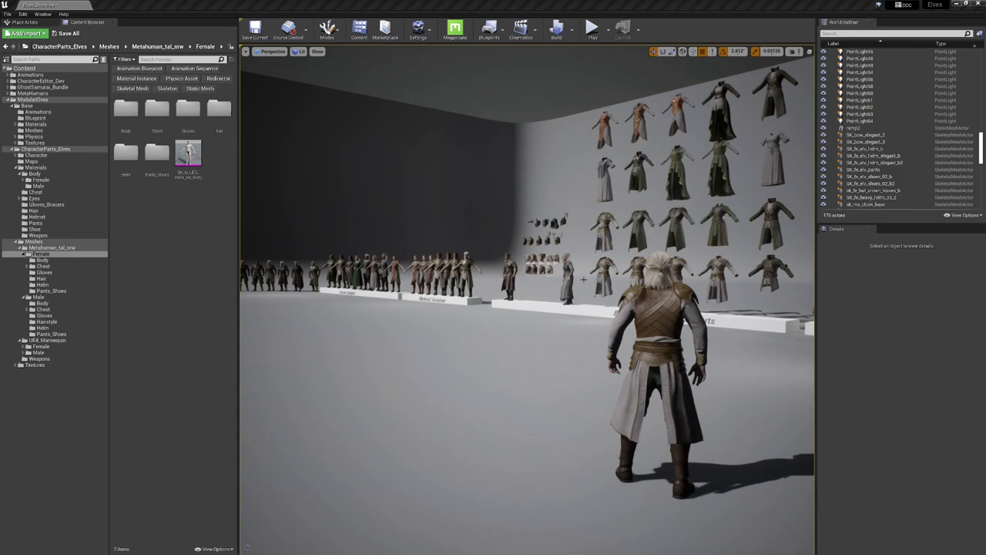
Examine the wall of modular outfit parts, then inspect the male and female elf character variants up close.
{"action": "right_click_drag", "start_coordinate": [583, 280], "coordinate": [555, 291]}
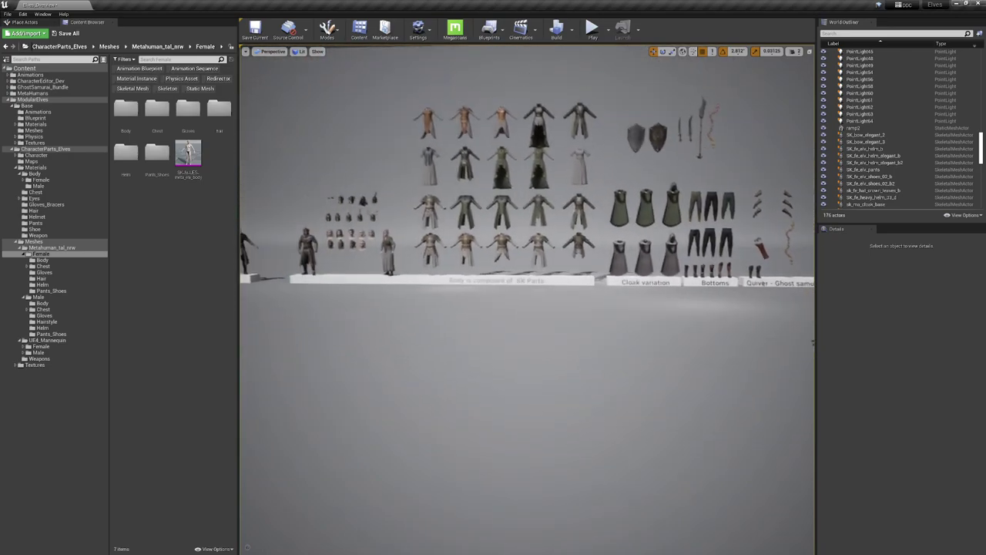
{"action": "right_click_drag", "start_coordinate": [574, 242], "coordinate": [559, 233]}
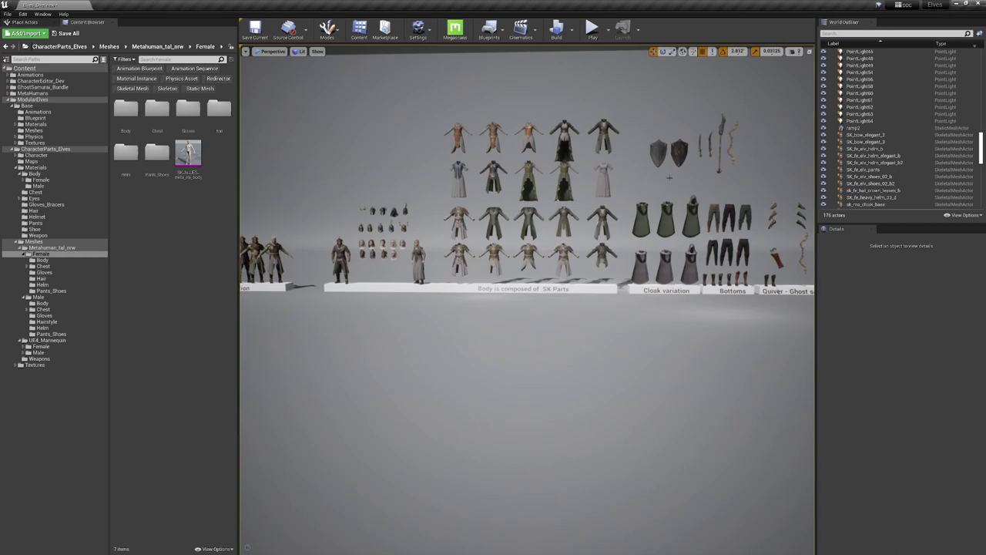
{"action": "right_click_drag", "start_coordinate": [756, 271], "coordinate": [534, 272]}
{"action": "left_click", "coordinate": [453, 266]}
{"action": "key", "text": "f"}
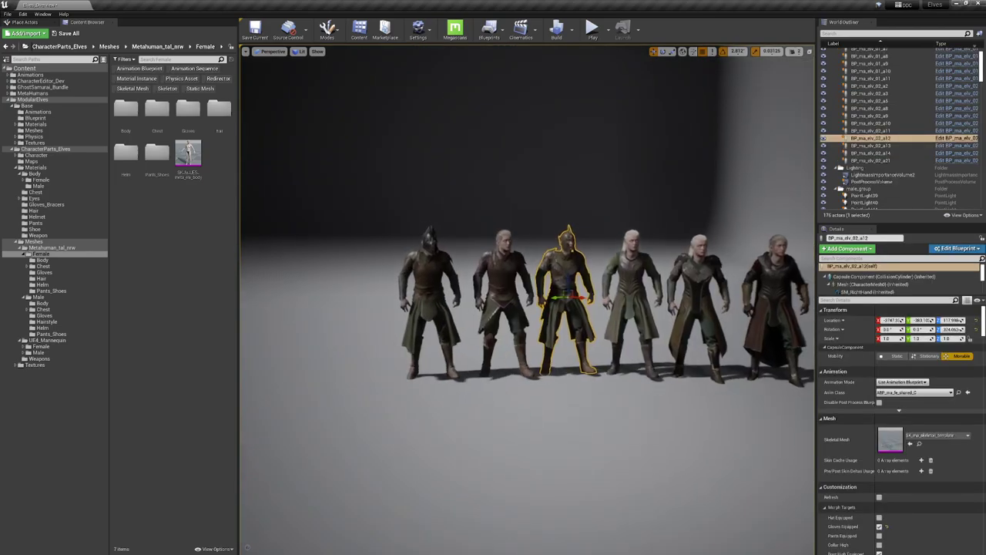
{"action": "right_click_drag", "start_coordinate": [453, 265], "coordinate": [658, 257]}
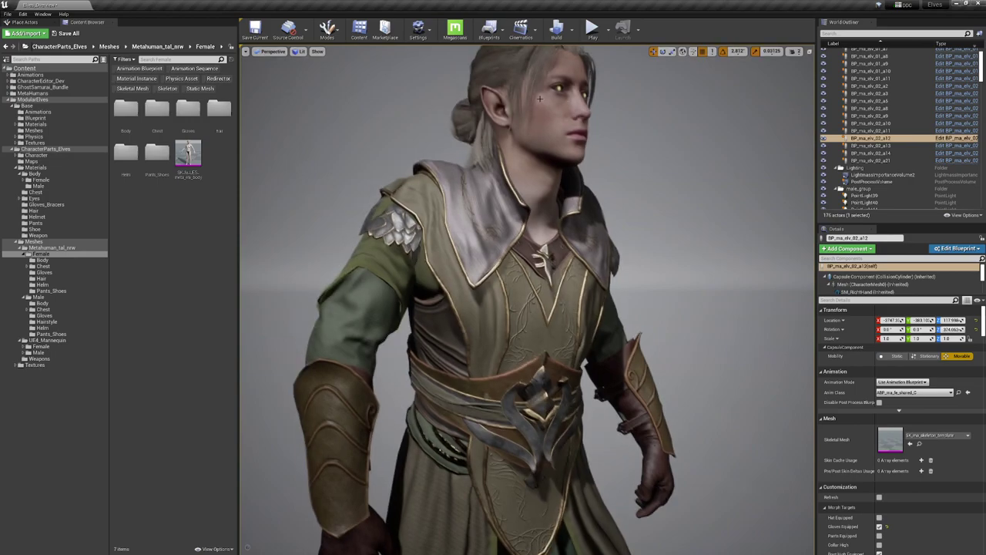
{"action": "right_click_drag", "start_coordinate": [593, 130], "coordinate": [557, 160]}
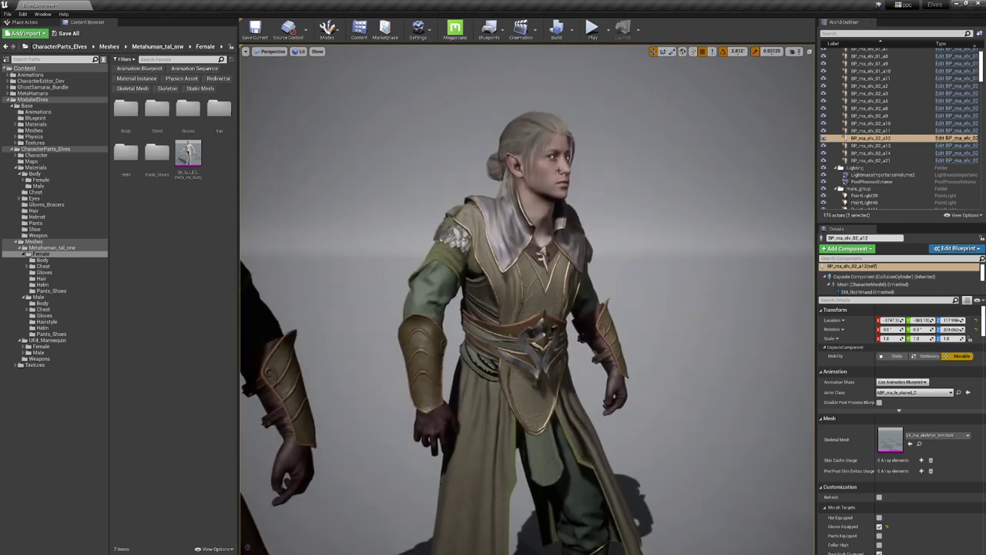
{"action": "right_click_drag", "start_coordinate": [595, 201], "coordinate": [590, 199]}
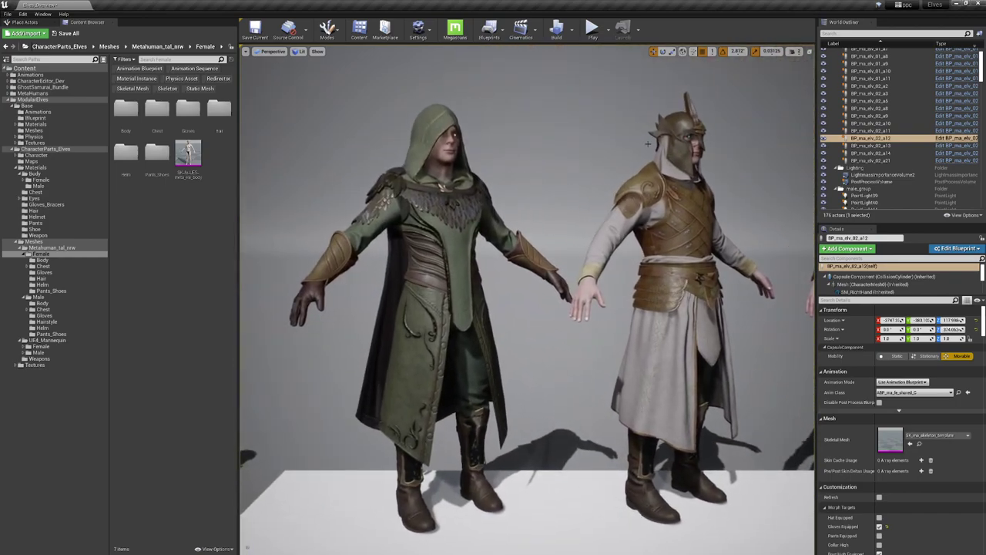
{"action": "right_click_drag", "start_coordinate": [651, 226], "coordinate": [651, 227]}
{"action": "right_click_drag", "start_coordinate": [512, 115], "coordinate": [512, 116]}
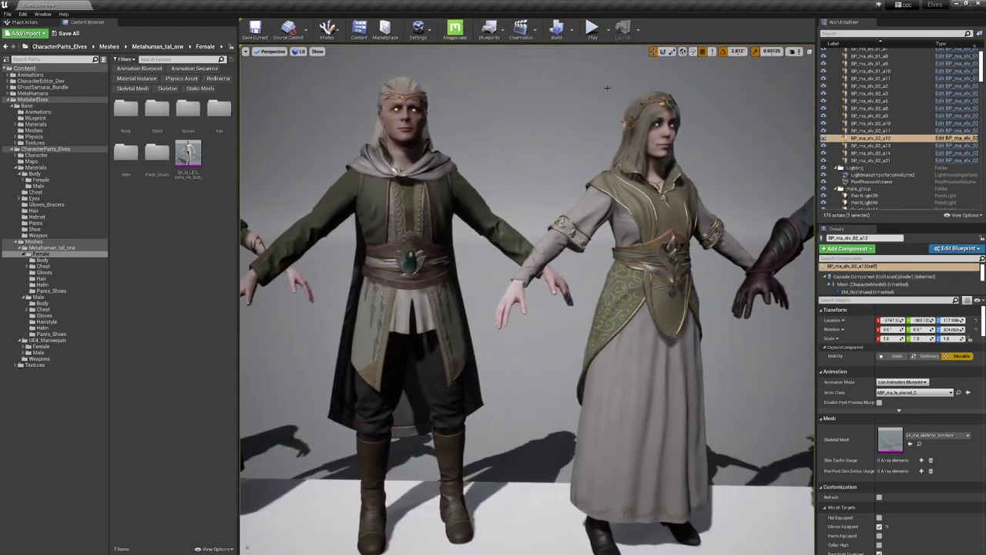
{"action": "right_click_drag", "start_coordinate": [565, 73], "coordinate": [565, 73]}
{"action": "right_click_drag", "start_coordinate": [552, 159], "coordinate": [551, 159]}
Select the head component of the female elf in the orange leather outfit and locate its Element 2 eye material among the assets.
{"action": "left_click", "coordinate": [551, 159]}
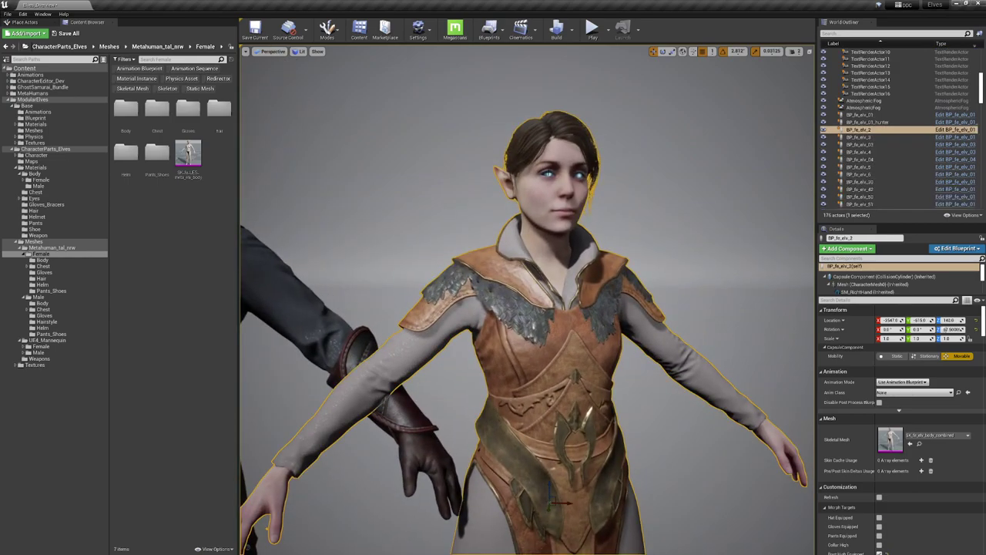
{"action": "left_click", "coordinate": [551, 159]}
{"action": "scroll", "coordinate": [923, 486], "scroll_direction": "down", "scroll_amount": 3}
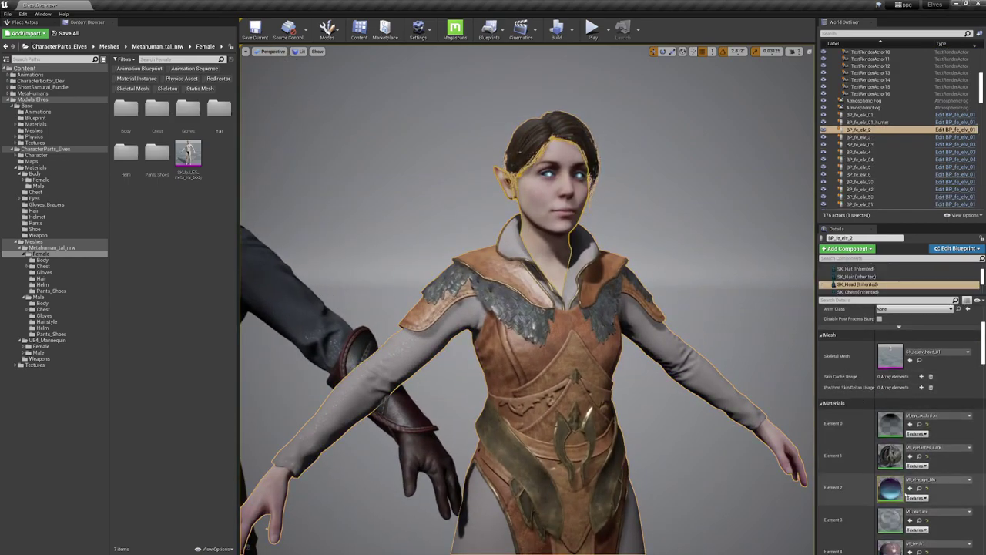
{"action": "left_click", "coordinate": [919, 488]}
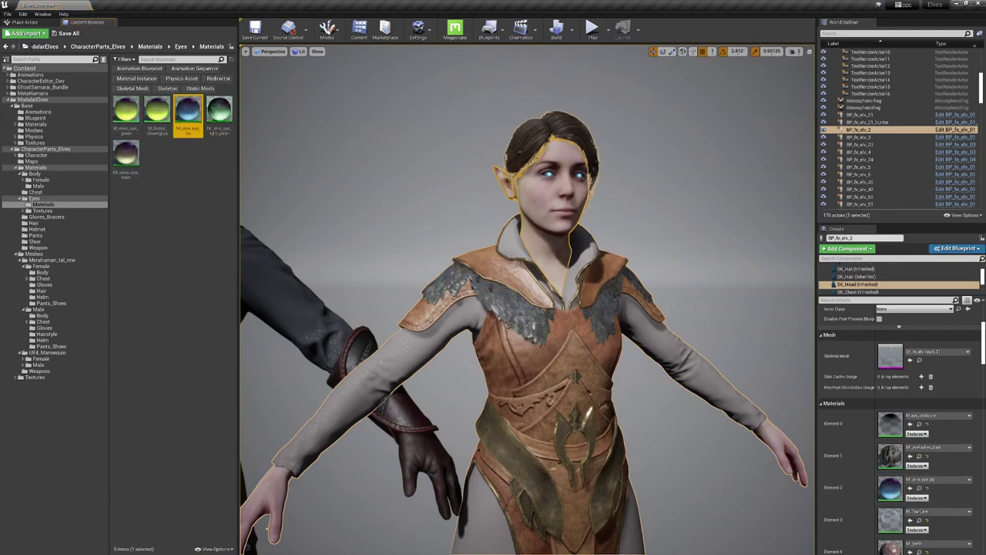
Search the Base folder for "eye" and assign the blue eye material to the head's Element 2 slot.
{"action": "left_click", "coordinate": [53, 170]}
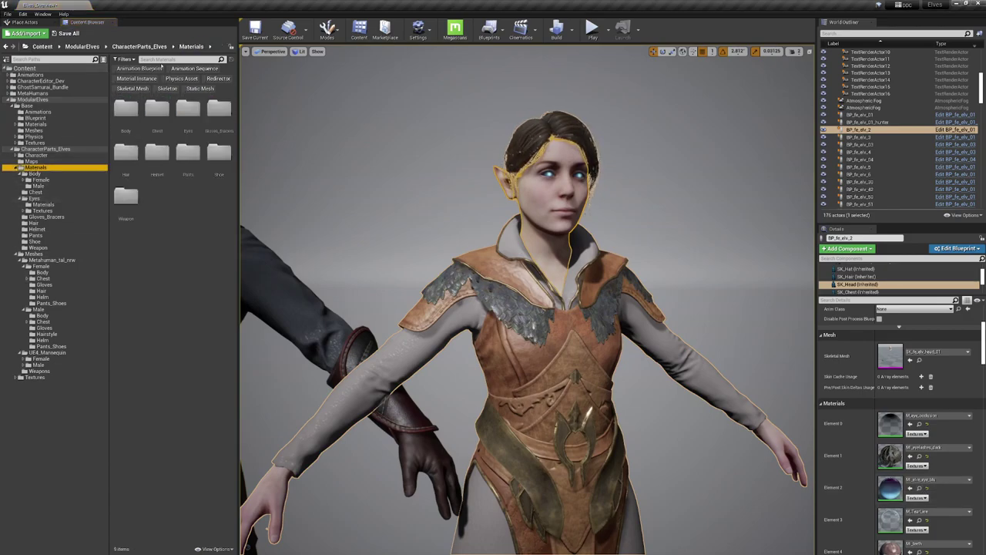
{"action": "left_click", "coordinate": [168, 57]}
{"action": "type", "text": "eye"}
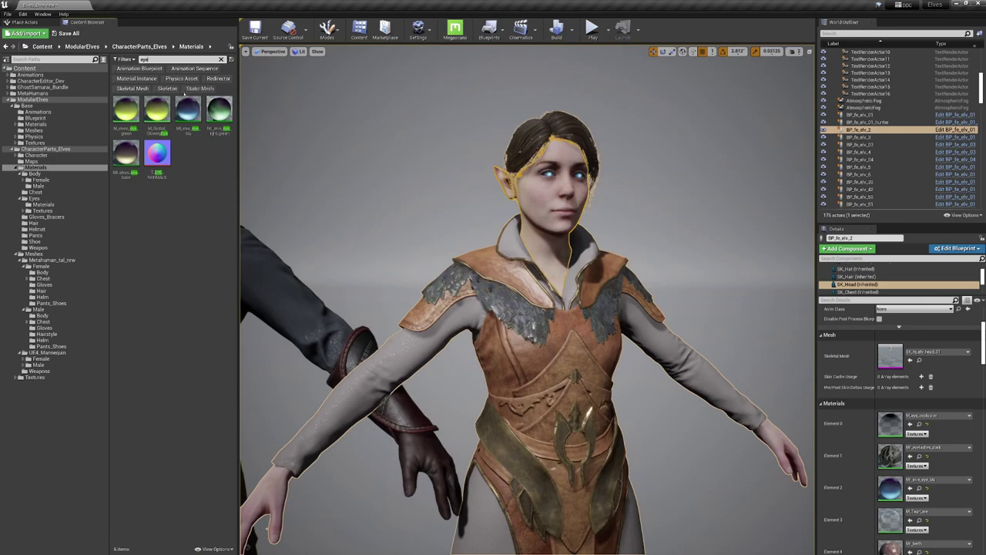
{"action": "left_click", "coordinate": [28, 105]}
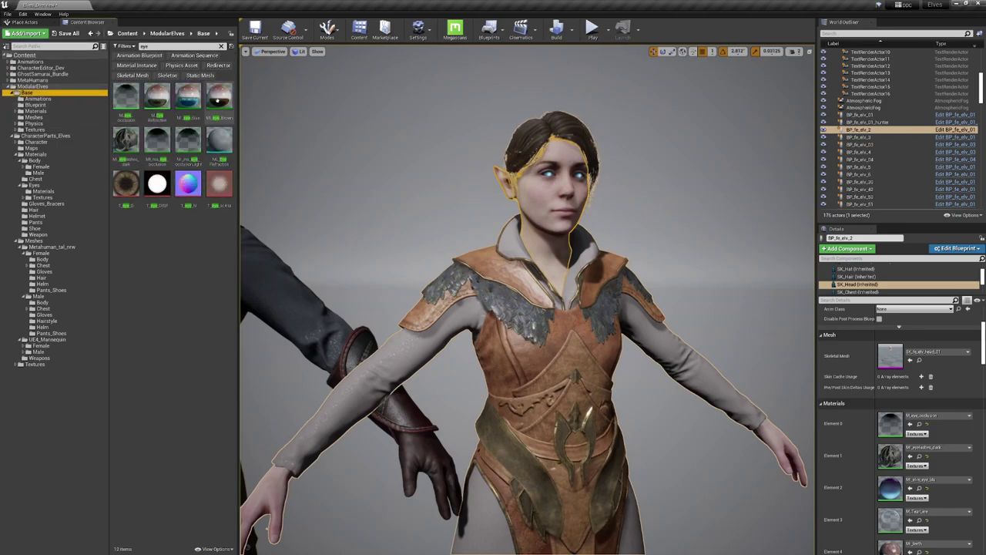
{"action": "left_click", "coordinate": [188, 96]}
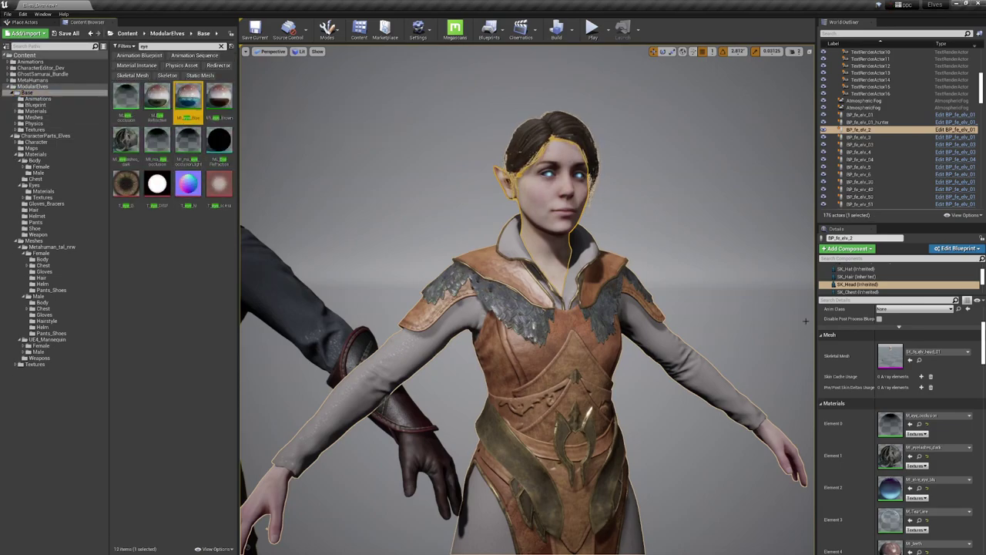
{"action": "left_click", "coordinate": [911, 489]}
{"action": "left_click", "coordinate": [705, 224]}
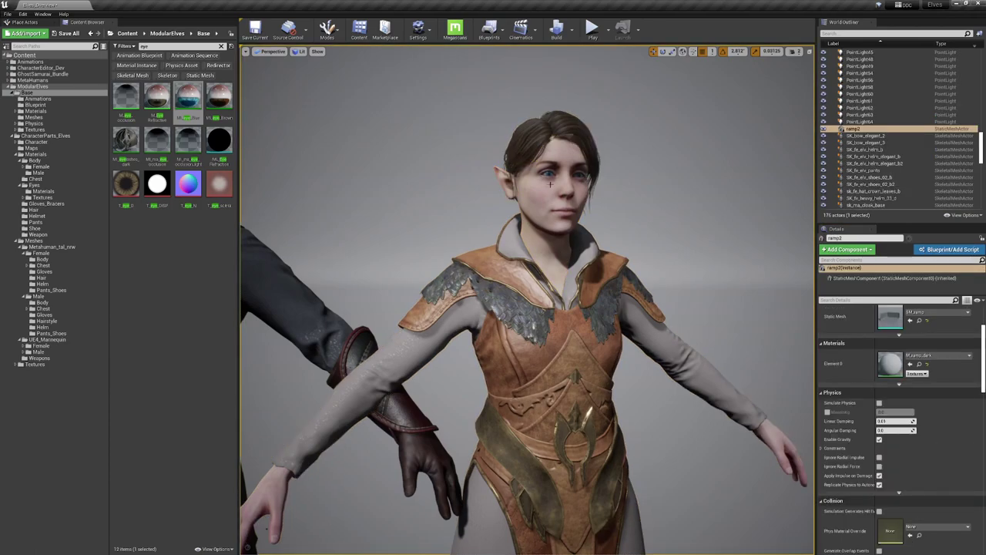
Inspect the chest components and their material slots on the neighbouring female elves and the helmeted elf in white.
{"action": "right_click_drag", "start_coordinate": [705, 223], "coordinate": [790, 219]}
{"action": "right_click_drag", "start_coordinate": [440, 381], "coordinate": [439, 377]}
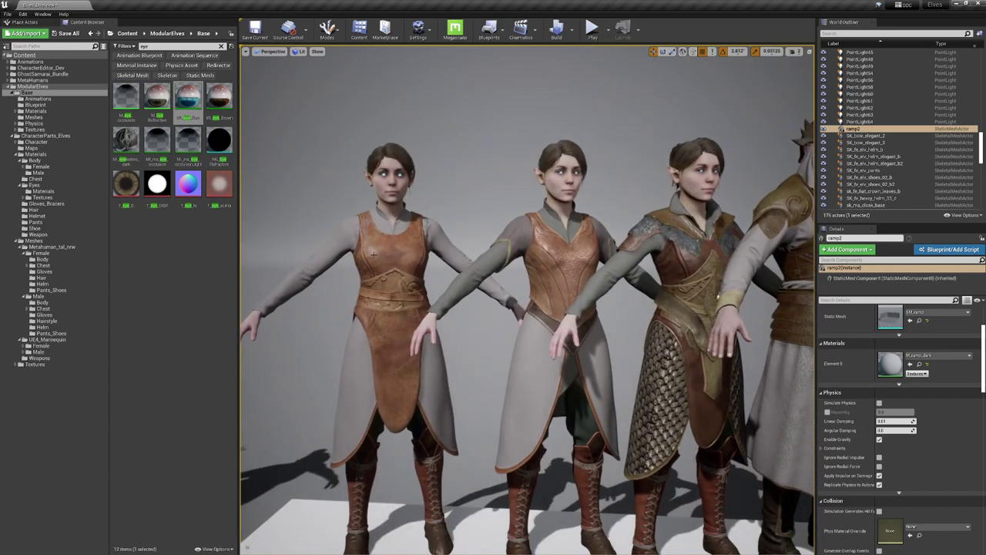
{"action": "left_click", "coordinate": [562, 338]}
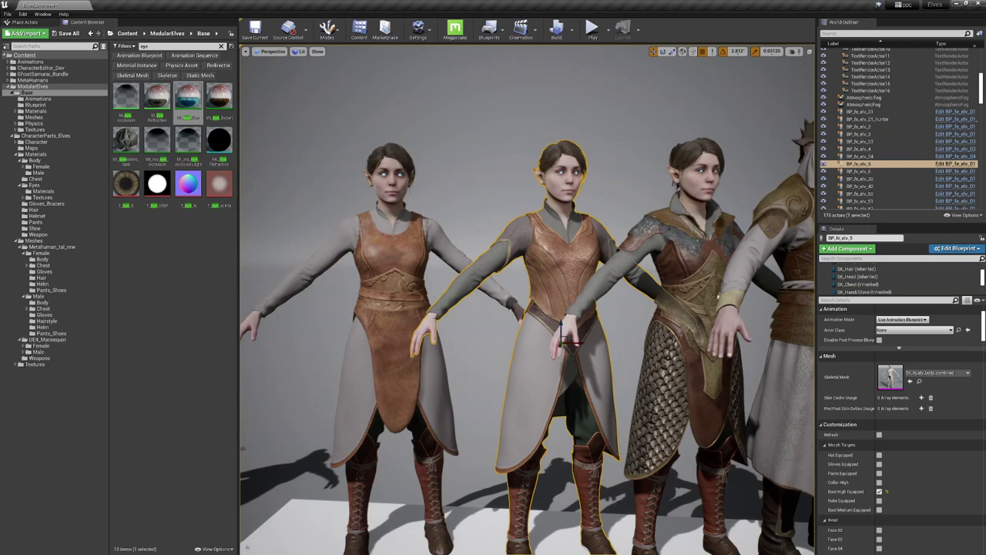
{"action": "right_click_drag", "start_coordinate": [583, 337], "coordinate": [625, 333]}
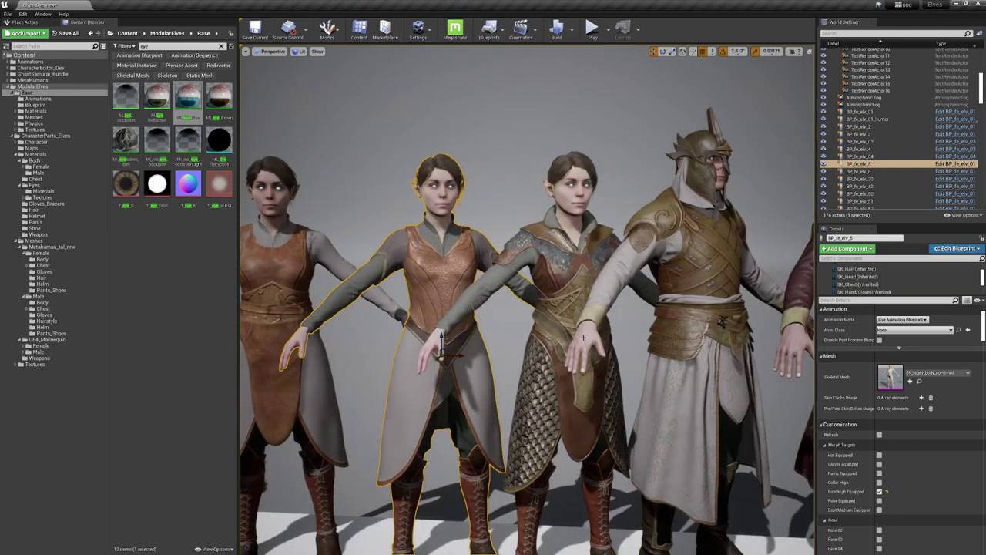
{"action": "left_click", "coordinate": [441, 339]}
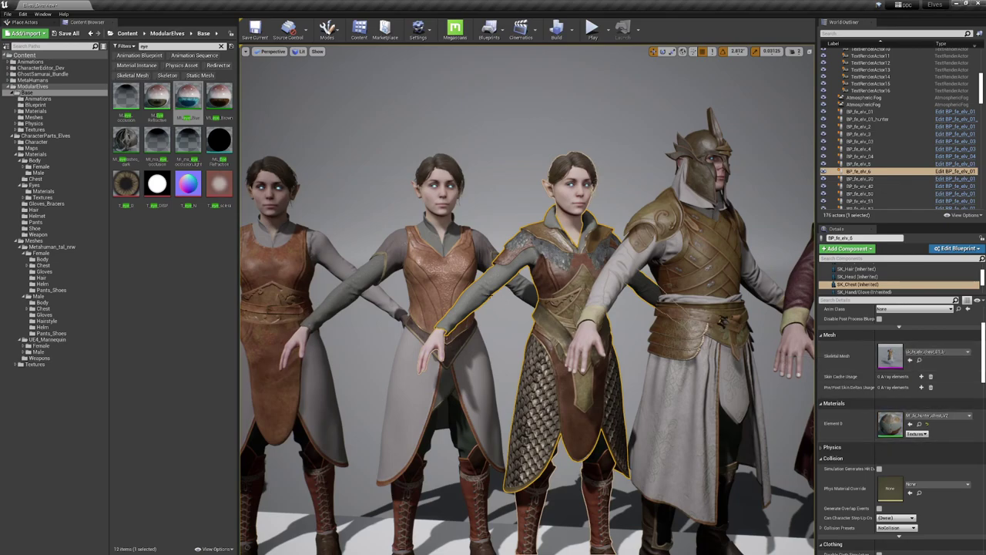
{"action": "left_click", "coordinate": [443, 264]}
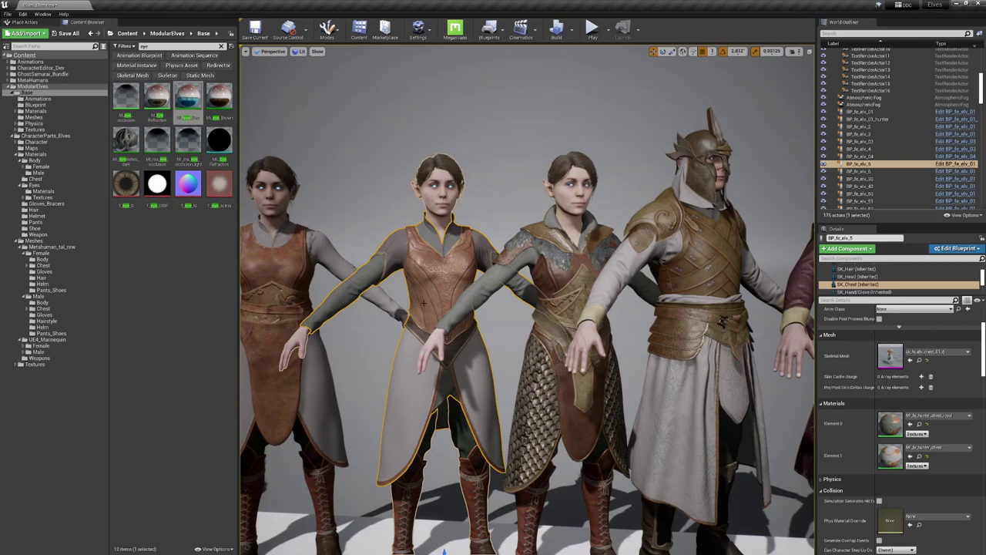
{"action": "middle_click_drag", "start_coordinate": [450, 271], "coordinate": [456, 271]}
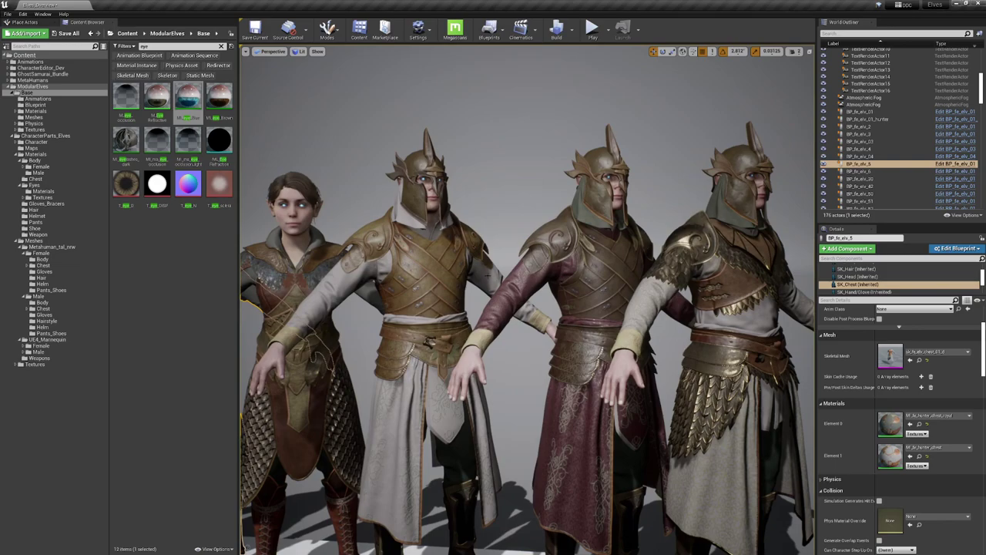
{"action": "left_click", "coordinate": [452, 265]}
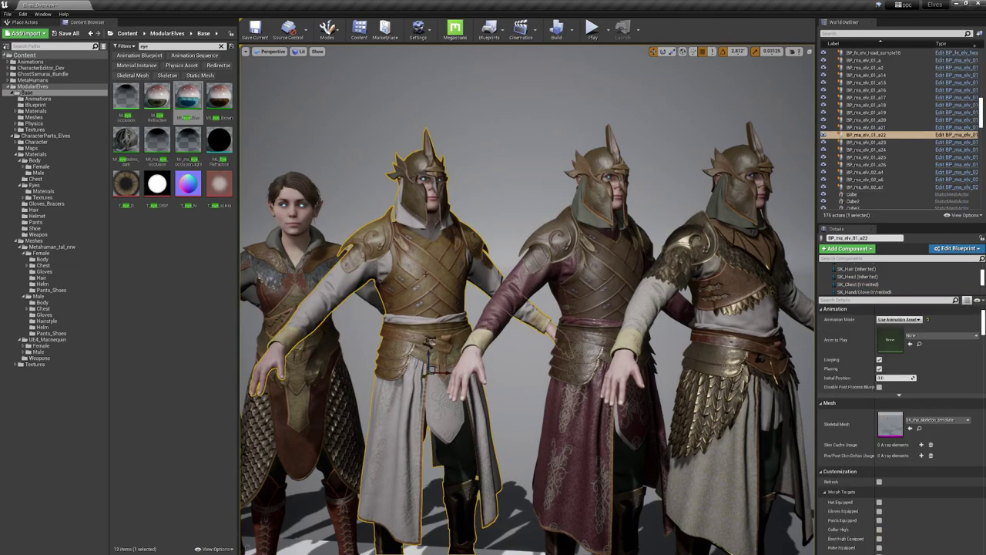
{"action": "left_click", "coordinate": [858, 284]}
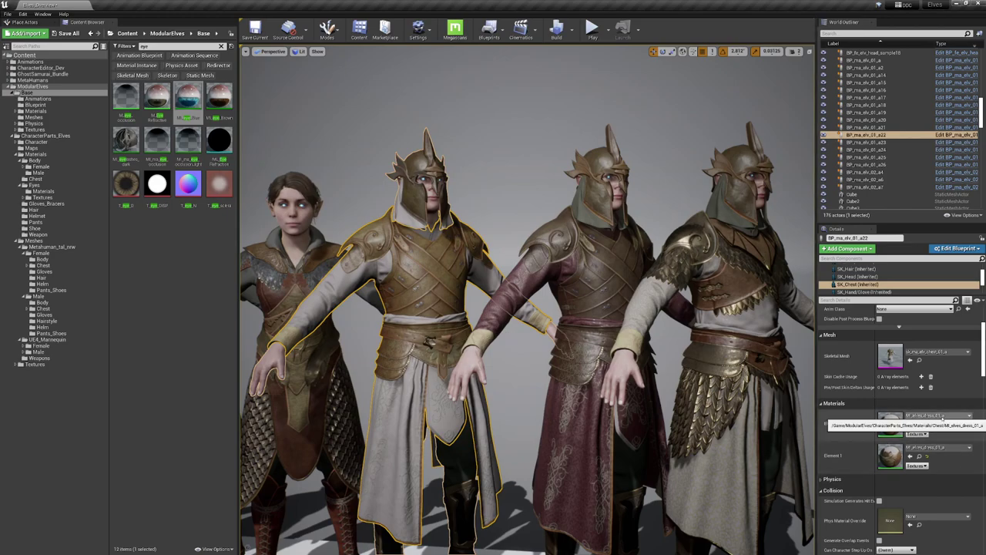
Assign the green elves dress 01 material to Element 0 and Element 1 on the chest of the helmeted elf in burgundy.
{"action": "left_click", "coordinate": [604, 272]}
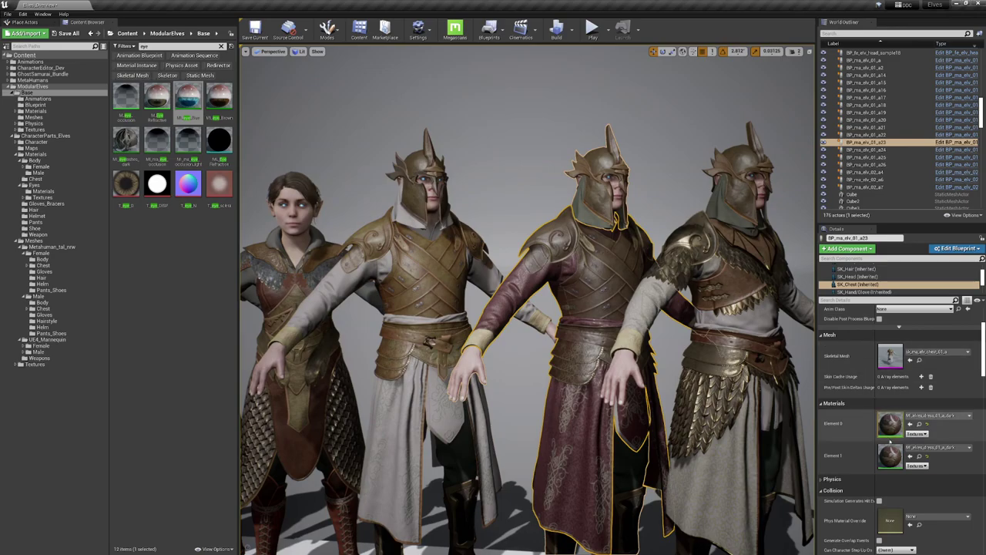
{"action": "left_click", "coordinate": [919, 424]}
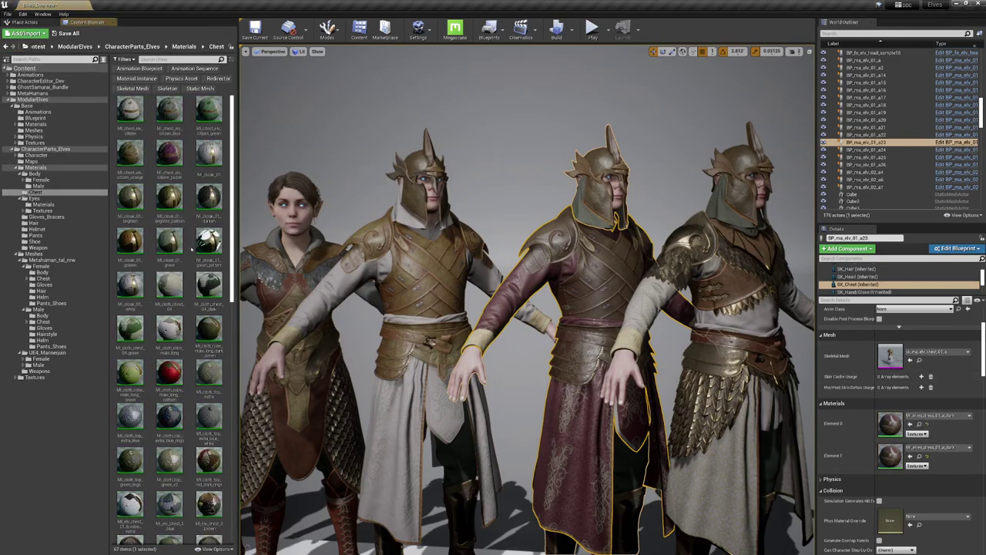
{"action": "left_click_drag", "start_coordinate": [236, 308], "coordinate": [291, 308]}
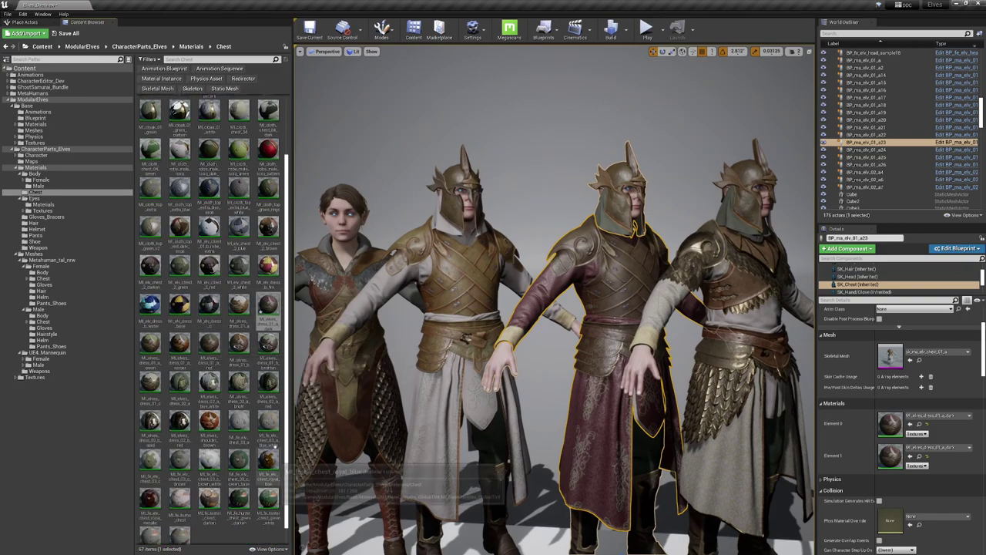
{"action": "left_click", "coordinate": [269, 306]}
{"action": "left_click", "coordinate": [150, 343]}
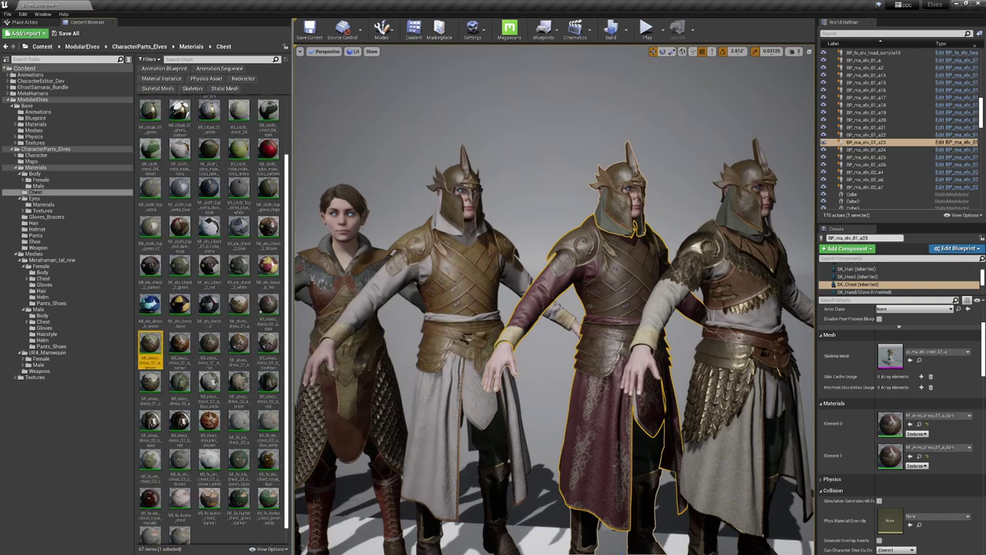
{"action": "left_click", "coordinate": [910, 423]}
{"action": "left_click", "coordinate": [910, 455]}
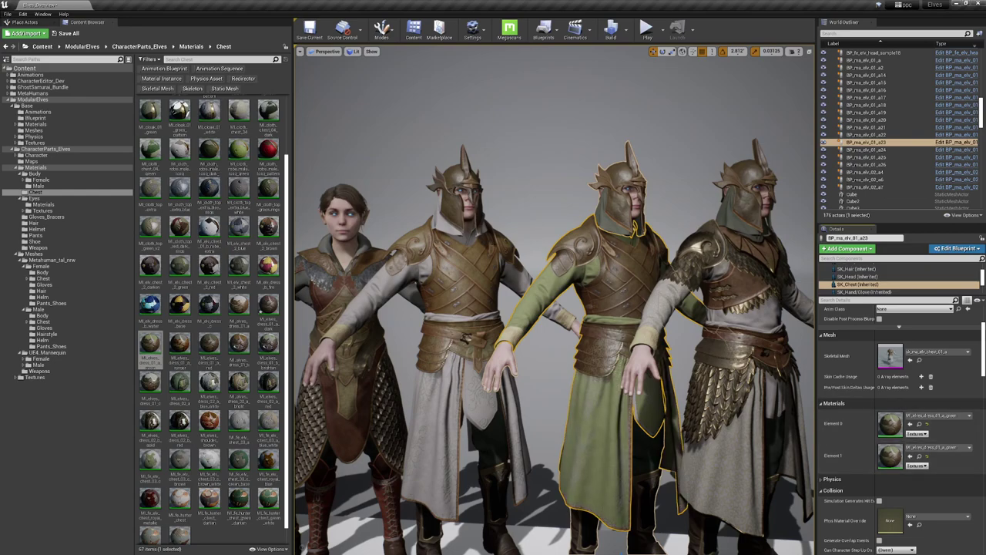
Select the chest component of the white-haired male elf at the end of the row to inspect its materials.
{"action": "right_click_drag", "start_coordinate": [549, 286], "coordinate": [616, 264]}
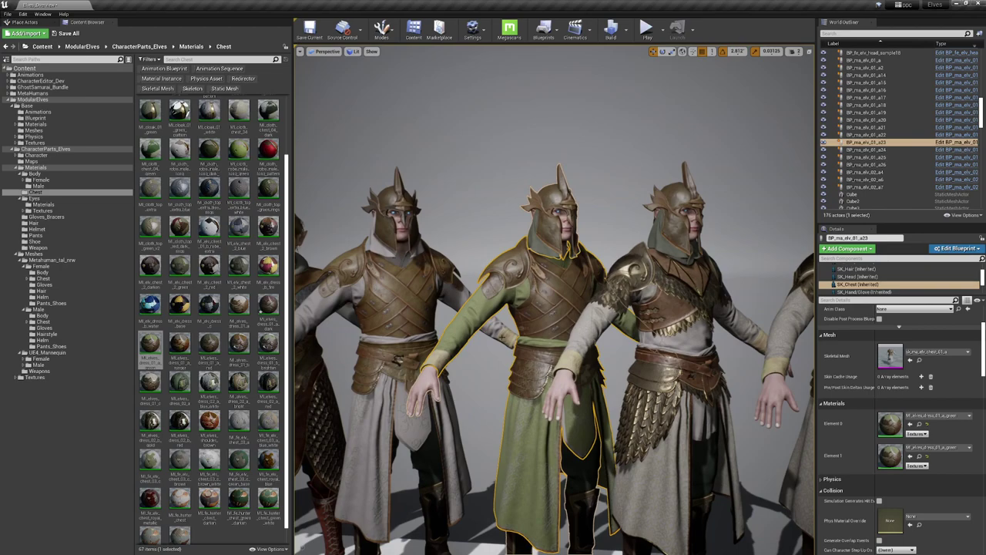
{"action": "right_click_drag", "start_coordinate": [728, 333], "coordinate": [762, 333]}
{"action": "scroll", "coordinate": [728, 332], "scroll_direction": "down", "scroll_amount": 5}
{"action": "scroll", "coordinate": [728, 333], "scroll_direction": "up", "scroll_amount": 4}
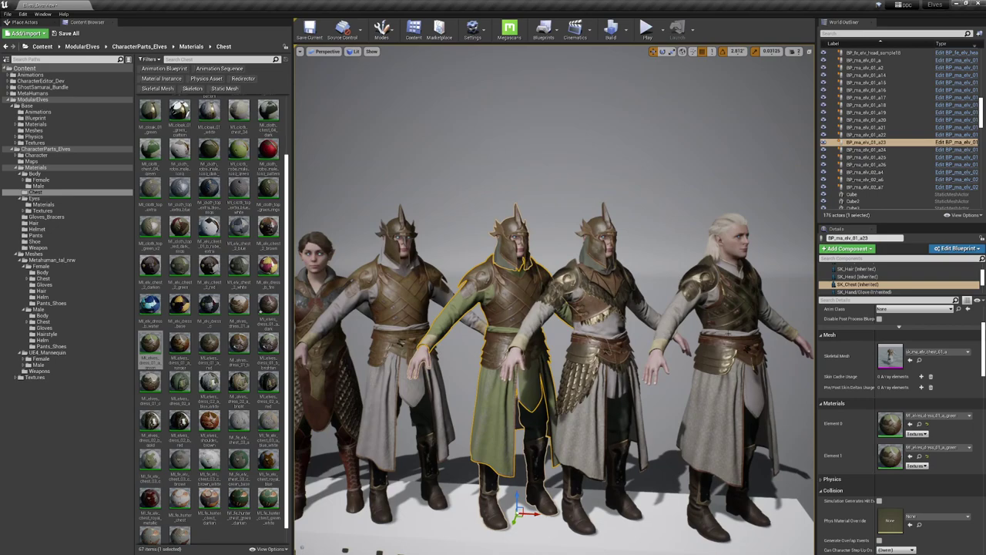
{"action": "double_click", "coordinate": [729, 314]}
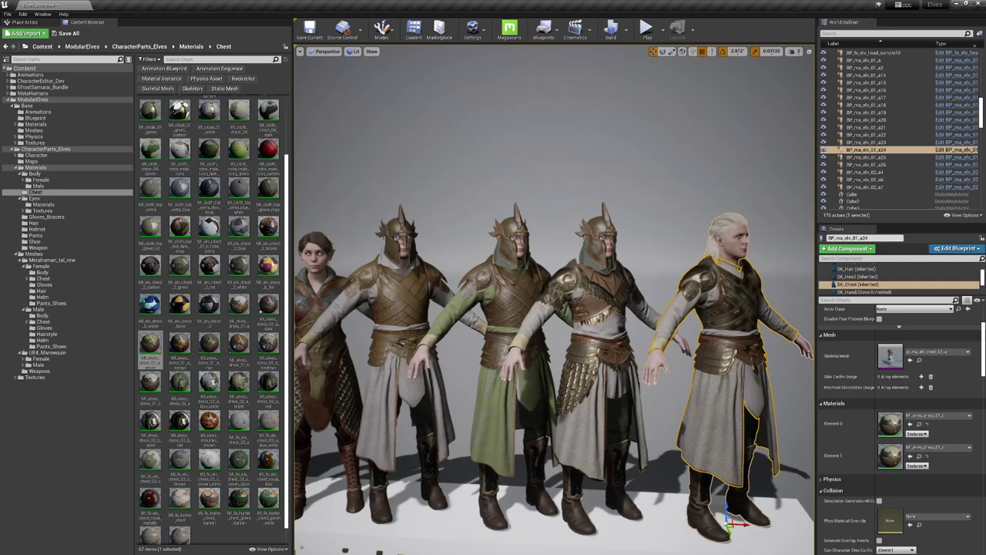
{"action": "middle_click_drag", "start_coordinate": [555, 332], "coordinate": [659, 333]}
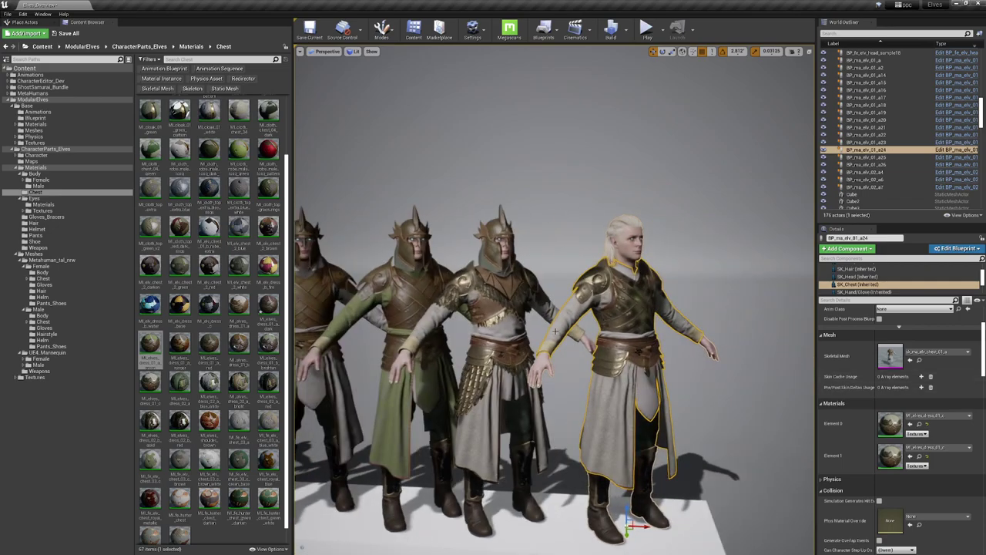
Turn off the Alpha channel in the preview of the chest's colour mask texture.
{"action": "right_click_drag", "start_coordinate": [555, 331], "coordinate": [548, 336]}
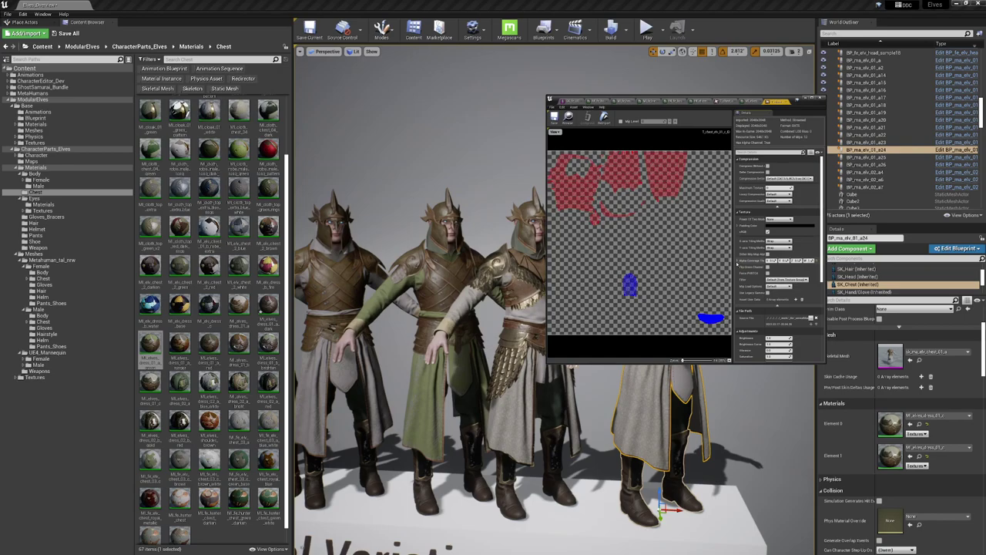
{"action": "left_click", "coordinate": [555, 132]}
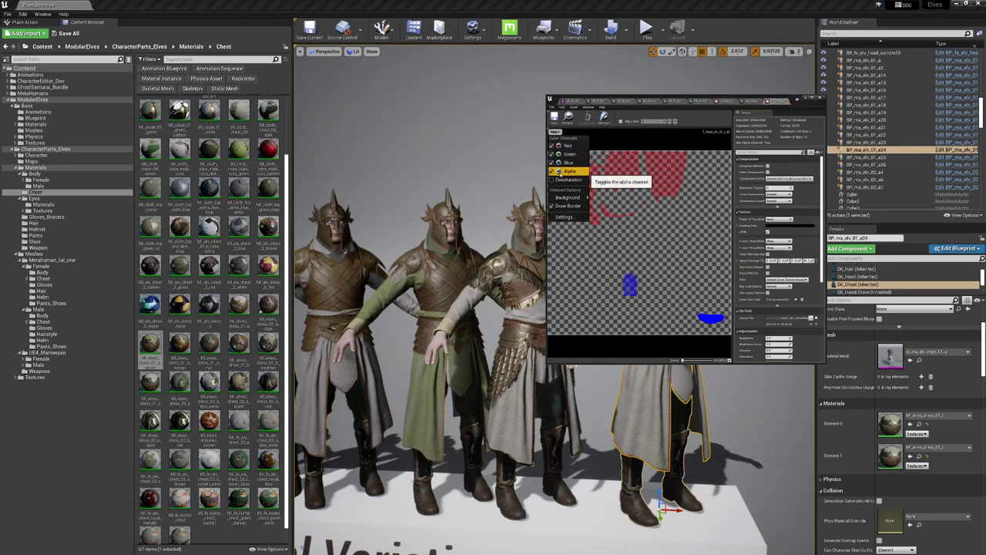
{"action": "left_click", "coordinate": [568, 172]}
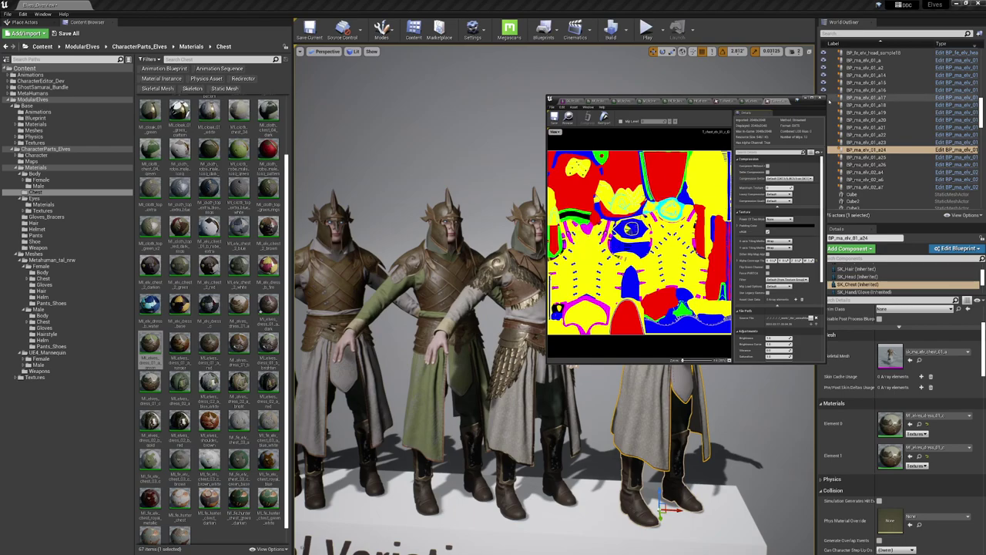
Close the colour mask texture preview and examine the displayed helmets, heads and chest outfits of the pack.
{"action": "left_click", "coordinate": [821, 99]}
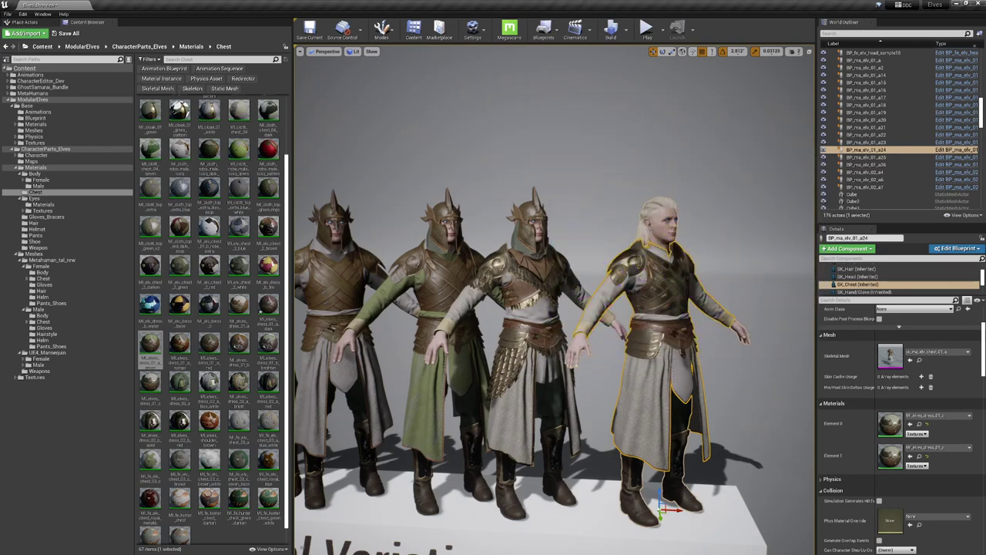
{"action": "right_click_drag", "start_coordinate": [555, 308], "coordinate": [743, 314]}
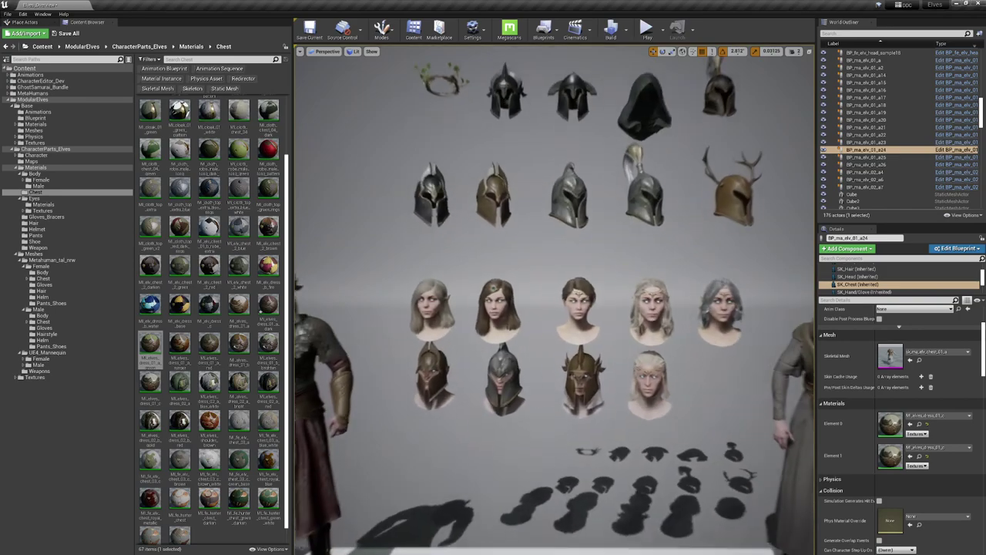
{"action": "right_click_drag", "start_coordinate": [461, 327], "coordinate": [458, 327]}
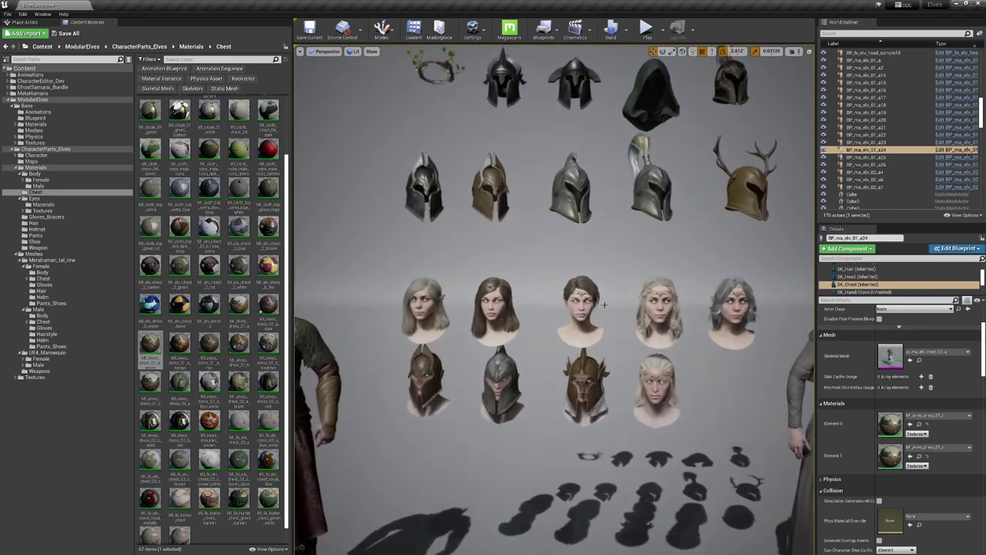
{"action": "key", "text": "Down"}
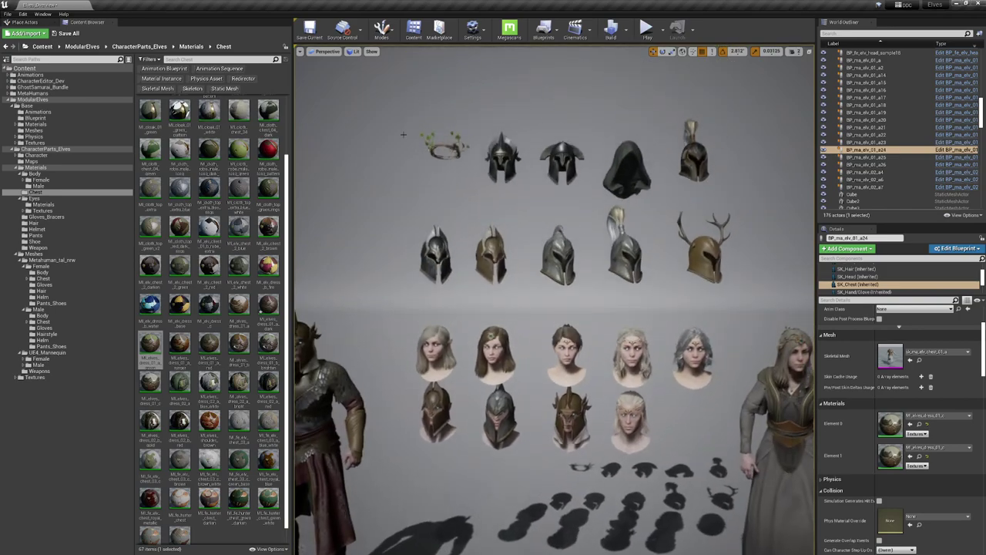
{"action": "key", "text": "Right"}
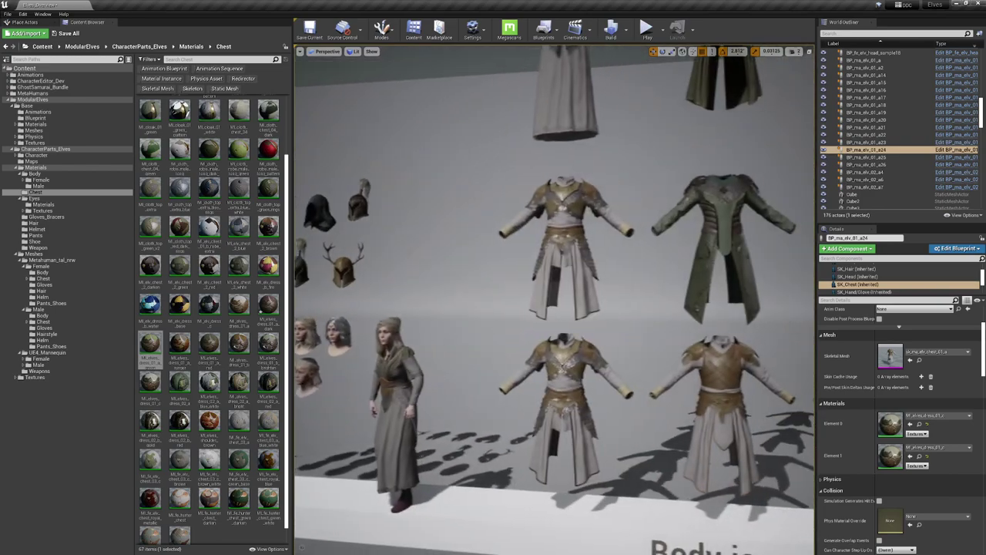
{"action": "key", "text": "Down"}
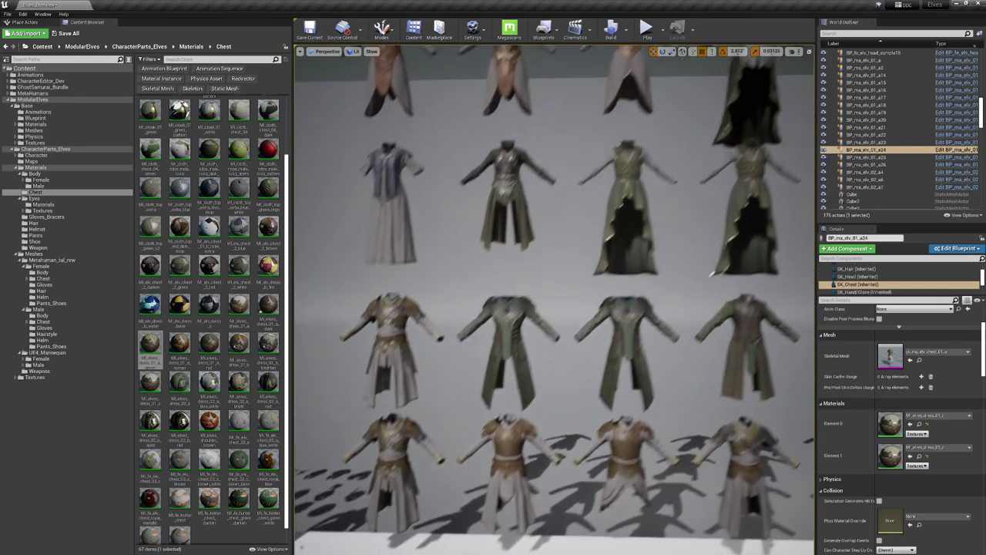
{"action": "key", "text": "Right"}
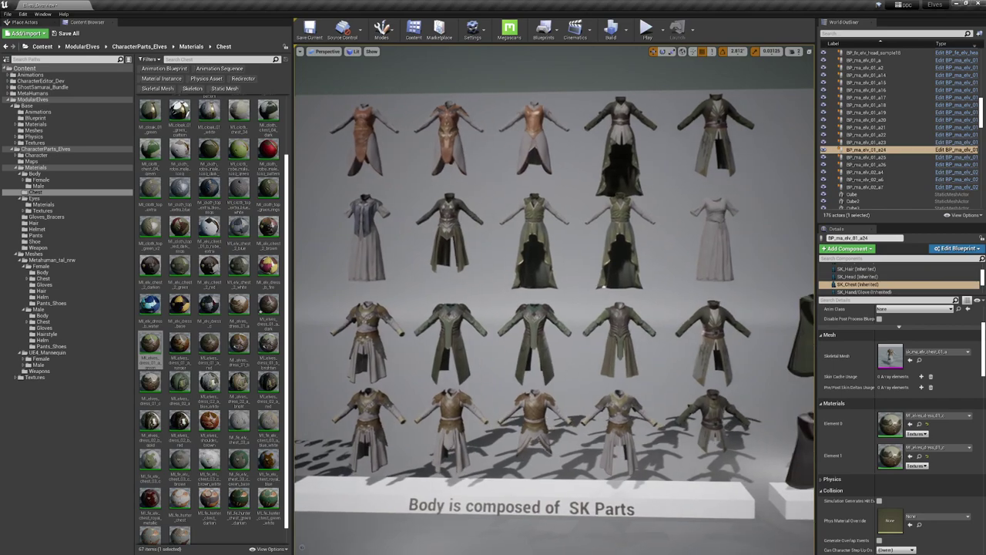
Examine the cloak variations, shields, weapons and bottoms displayed next to the chest parts.
{"action": "key", "text": "d"}
{"action": "key", "text": "w"}
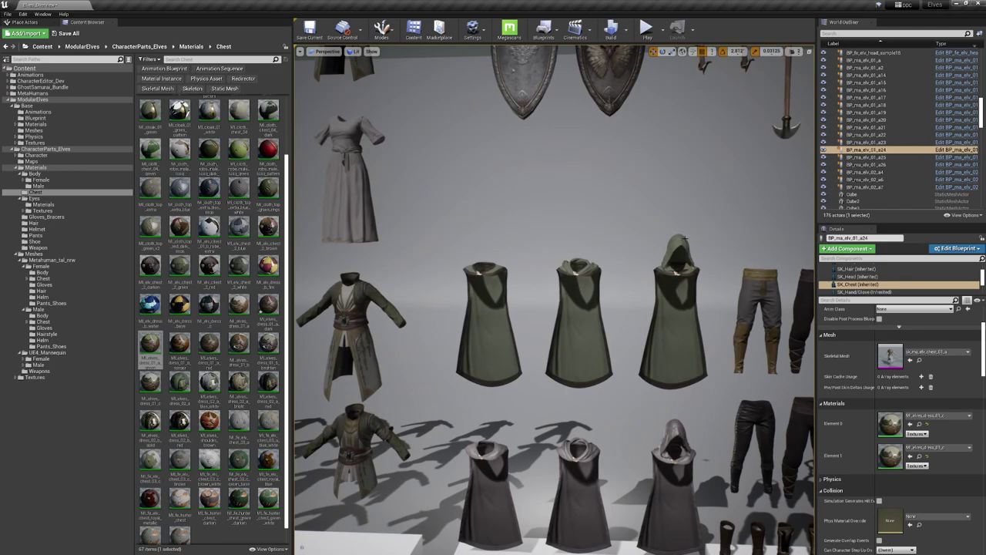
{"action": "key", "text": "Down"}
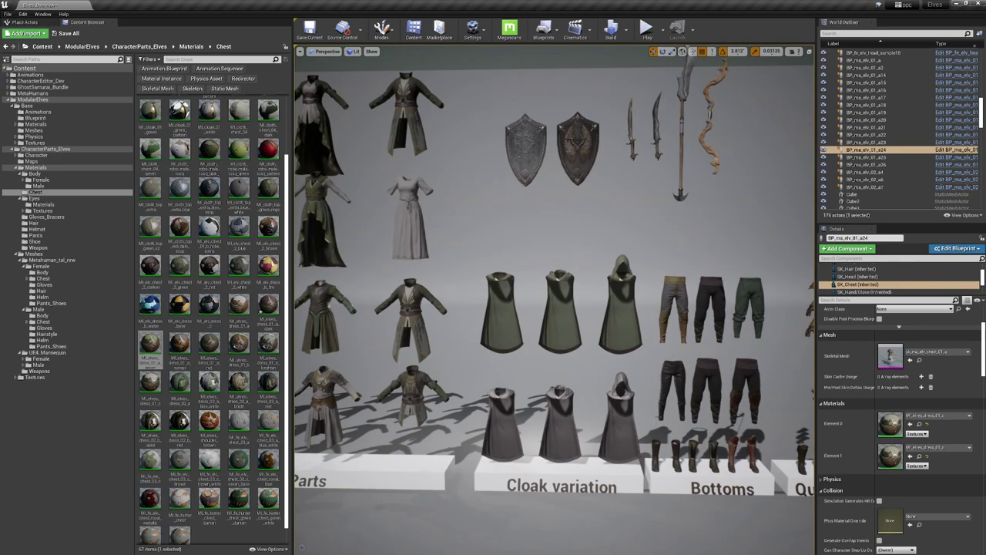
{"action": "key", "text": "d"}
{"action": "key", "text": "w"}
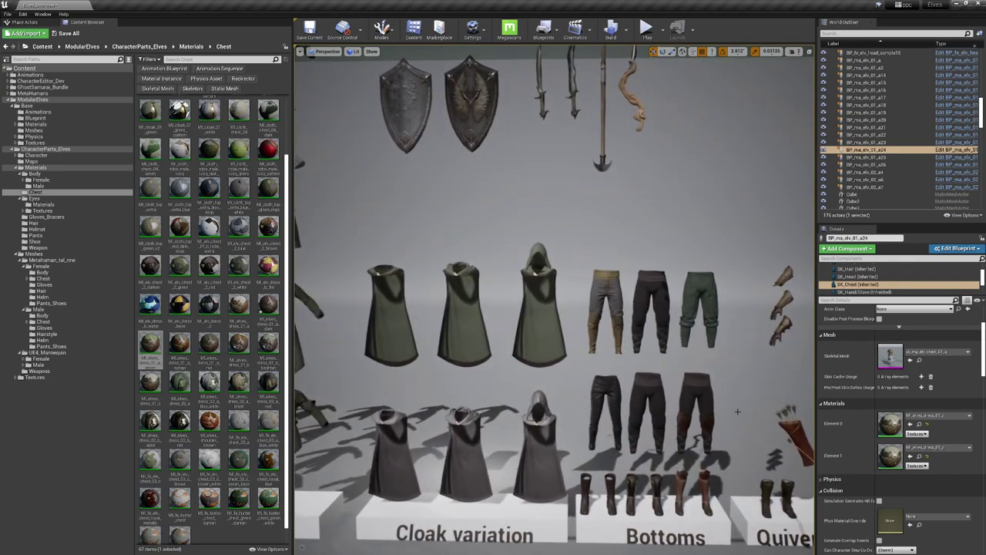
{"action": "right_click_drag", "start_coordinate": [737, 411], "coordinate": [780, 422]}
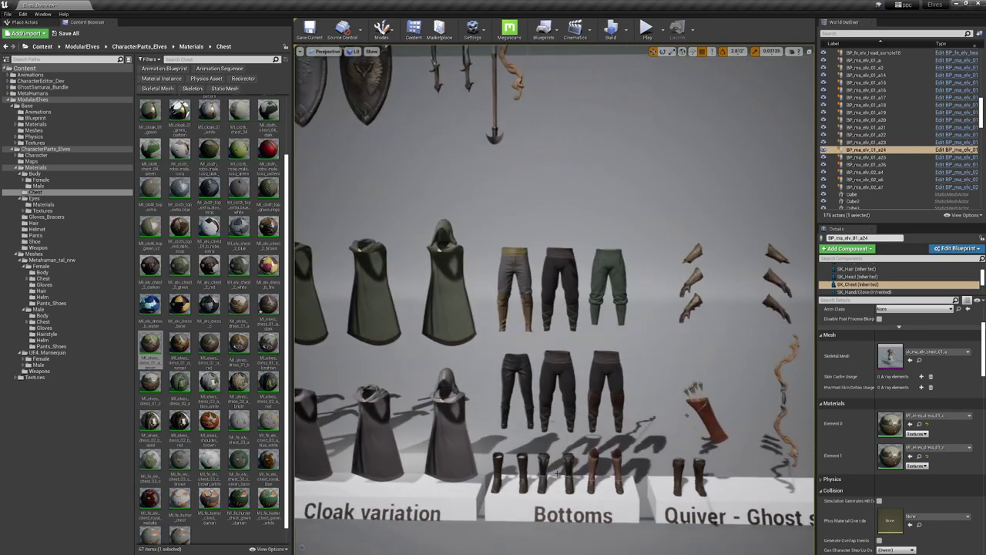
Examine the boots, gloves, quiver and bow around the Quiver - Ghost samurai stand.
{"action": "key", "text": "d"}
{"action": "key", "text": "w"}
{"action": "right_click_drag", "start_coordinate": [557, 473], "coordinate": [579, 472]}
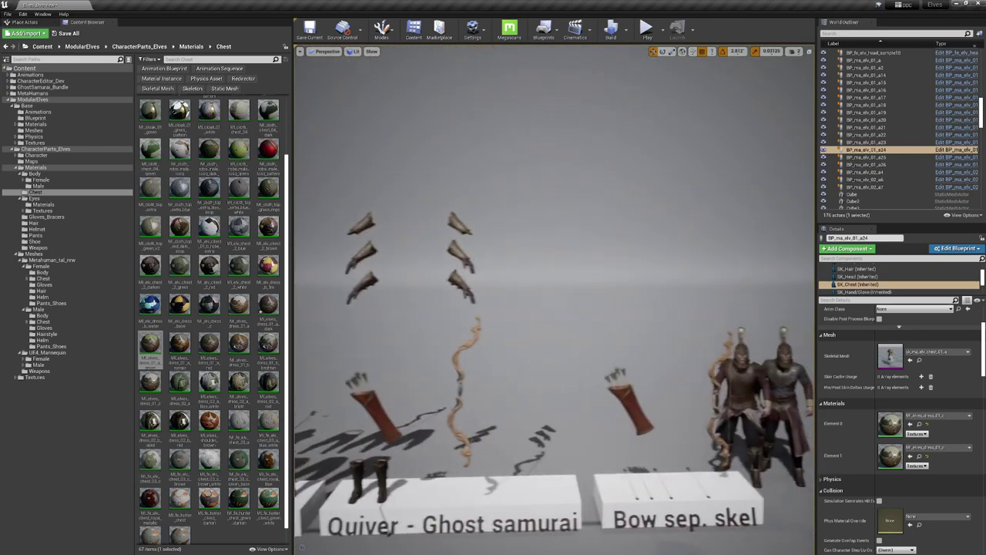
{"action": "key", "text": "w"}
{"action": "key", "text": "a"}
{"action": "key", "text": "q"}
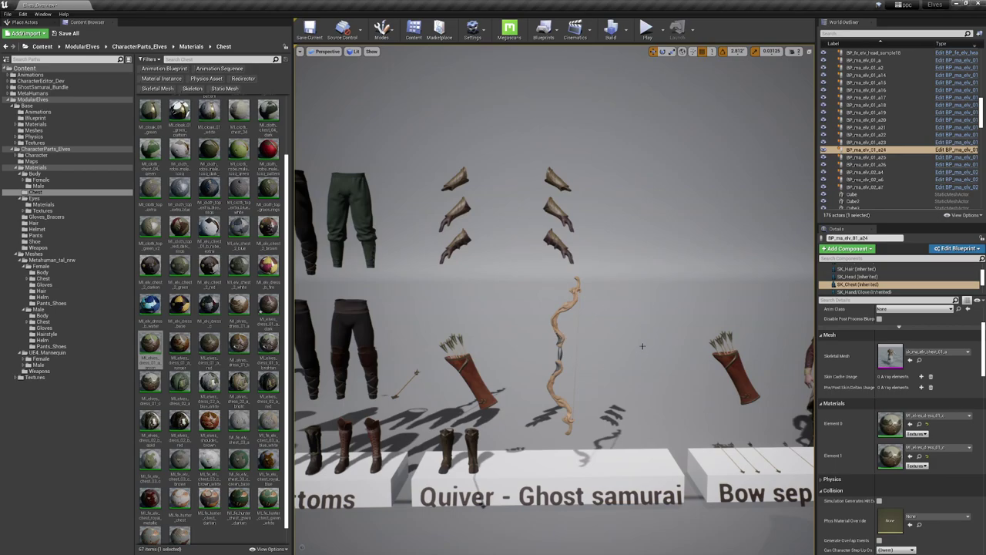
Select the skeletal arrow beside the red quiver and examine the bow with the separate skeleton on its stand.
{"action": "left_click", "coordinate": [416, 373]}
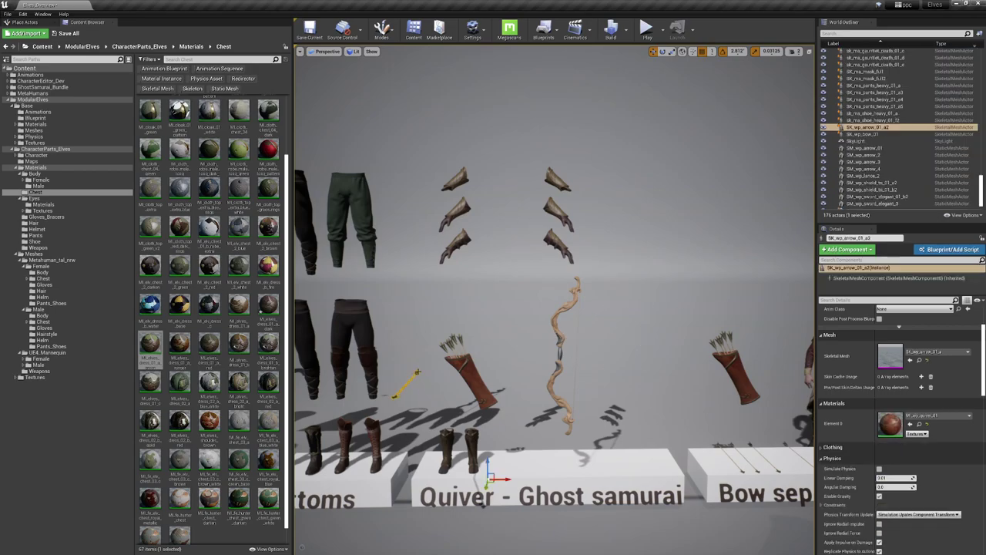
{"action": "key", "text": "d"}
{"action": "right_click_drag", "start_coordinate": [544, 344], "coordinate": [544, 343]}
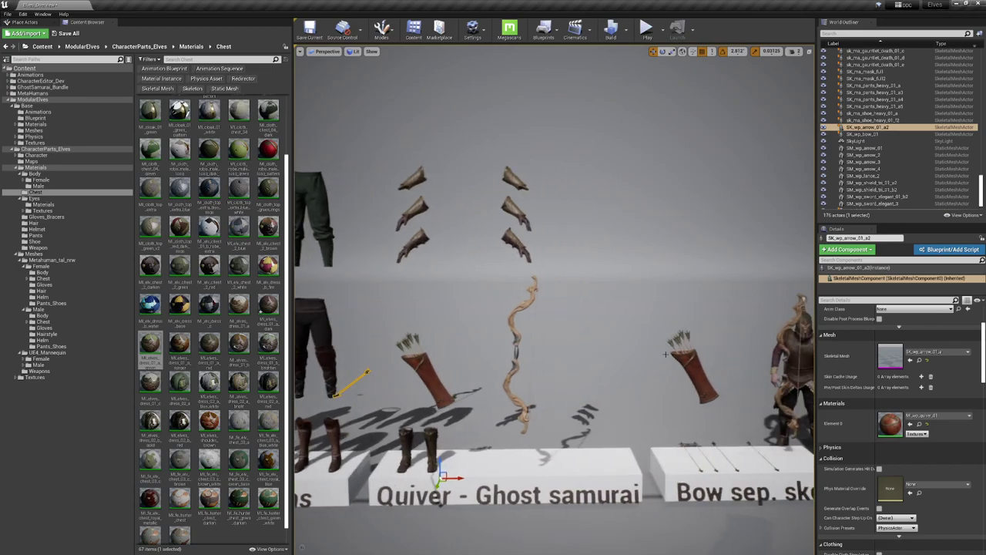
{"action": "middle_click_drag", "start_coordinate": [654, 361], "coordinate": [550, 312]}
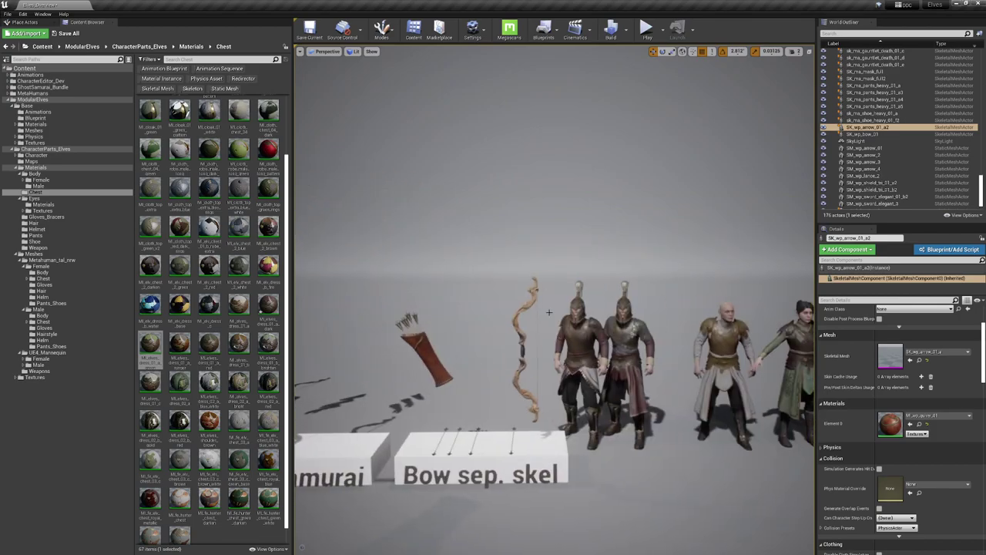
{"action": "right_click_drag", "start_coordinate": [543, 298], "coordinate": [637, 297]}
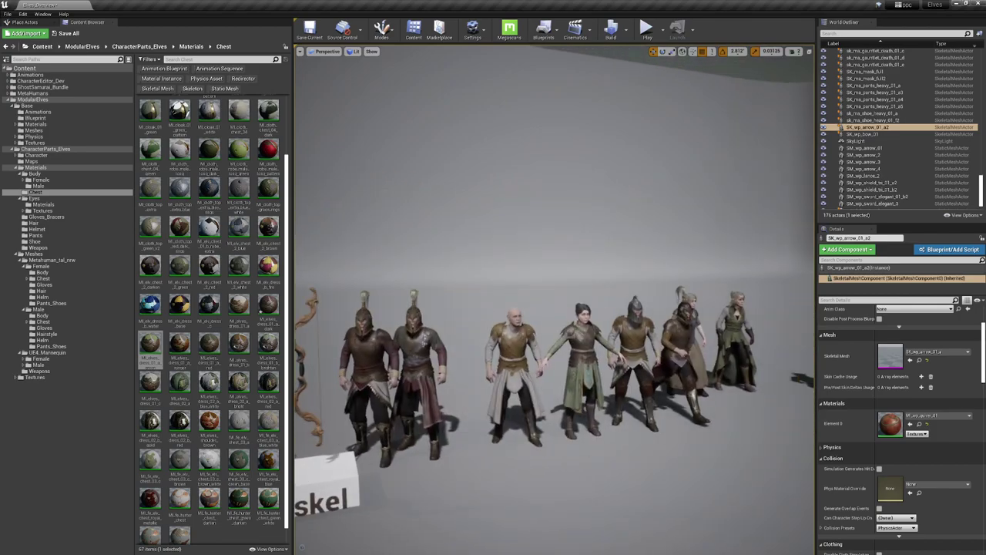
Examine the group of assembled elf characters standing beyond the bow stand.
{"action": "key", "text": "w"}
{"action": "right_click_drag", "start_coordinate": [555, 301], "coordinate": [563, 340]}
{"action": "key", "text": "w"}
{"action": "key", "text": "d"}
{"action": "key", "text": "d"}
{"action": "key", "text": "w"}
{"action": "key", "text": "w"}
{"action": "key", "text": "s"}
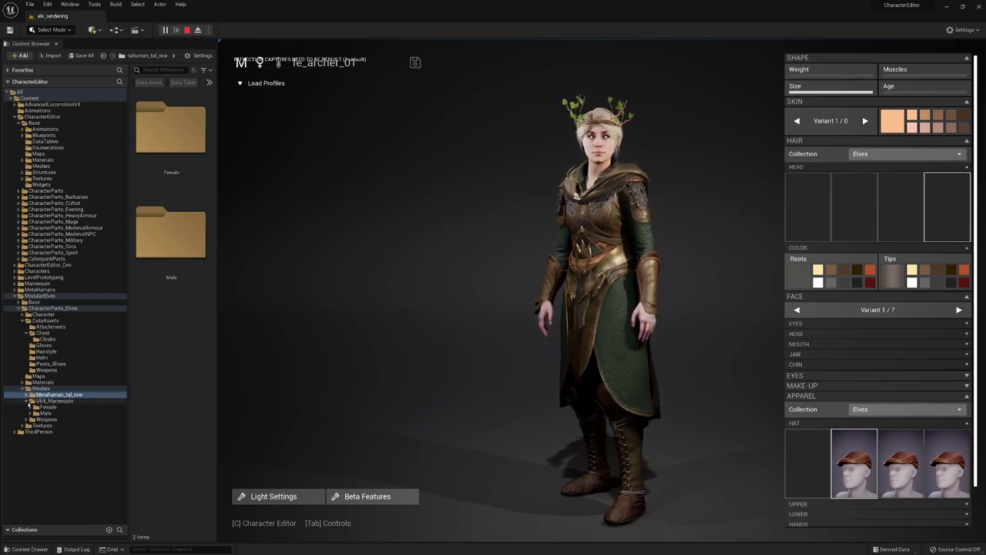
In the CharacterEditor project, expand the Metahuman_tal_nrw mesh folder and rotate the previewed archer towards the front.
{"action": "left_click", "coordinate": [29, 394]}
{"action": "left_click", "coordinate": [26, 394]}
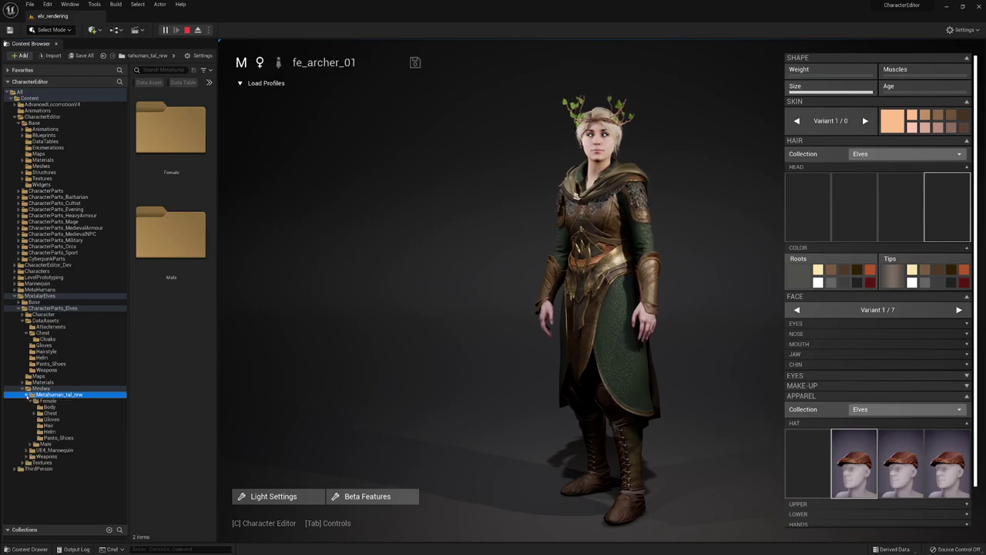
{"action": "left_click_drag", "start_coordinate": [560, 329], "coordinate": [727, 362]}
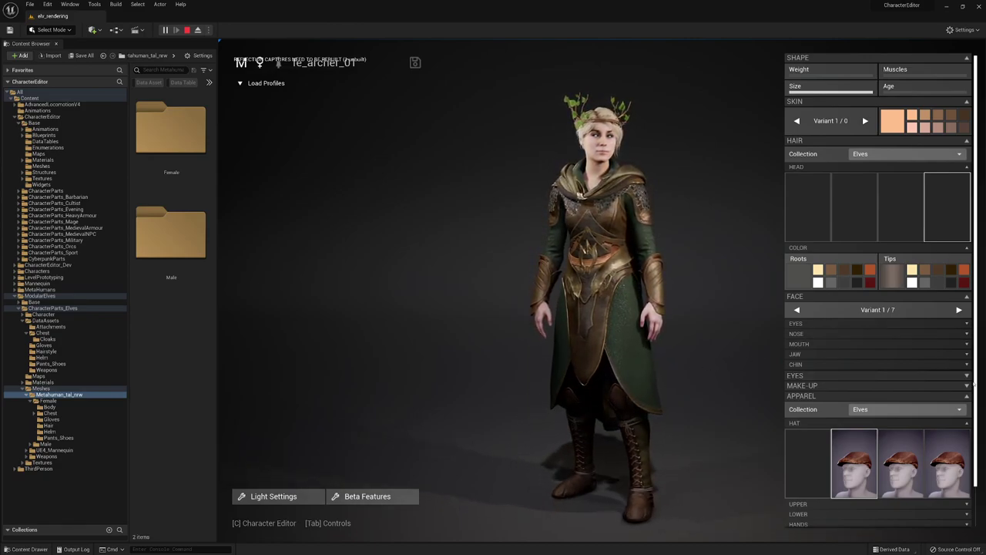
Expand the Upper apparel section and cycle through the material variants of the archer's armoured Chest 02 A.
{"action": "scroll", "coordinate": [974, 385], "scroll_direction": "down", "scroll_amount": 1}
{"action": "left_click", "coordinate": [966, 460]}
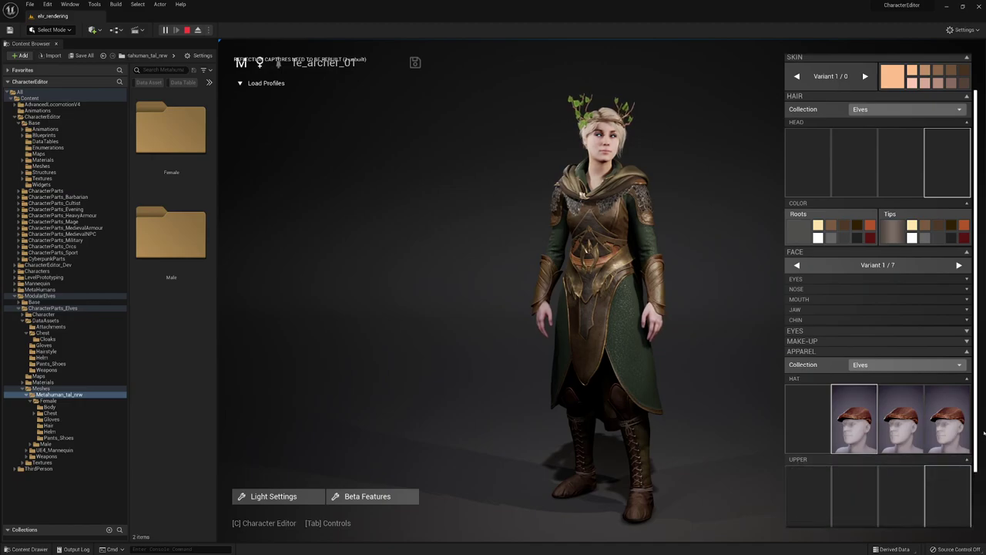
{"action": "scroll", "coordinate": [944, 431], "scroll_direction": "down", "scroll_amount": 2}
{"action": "left_click", "coordinate": [941, 409]}
{"action": "left_click", "coordinate": [946, 410]}
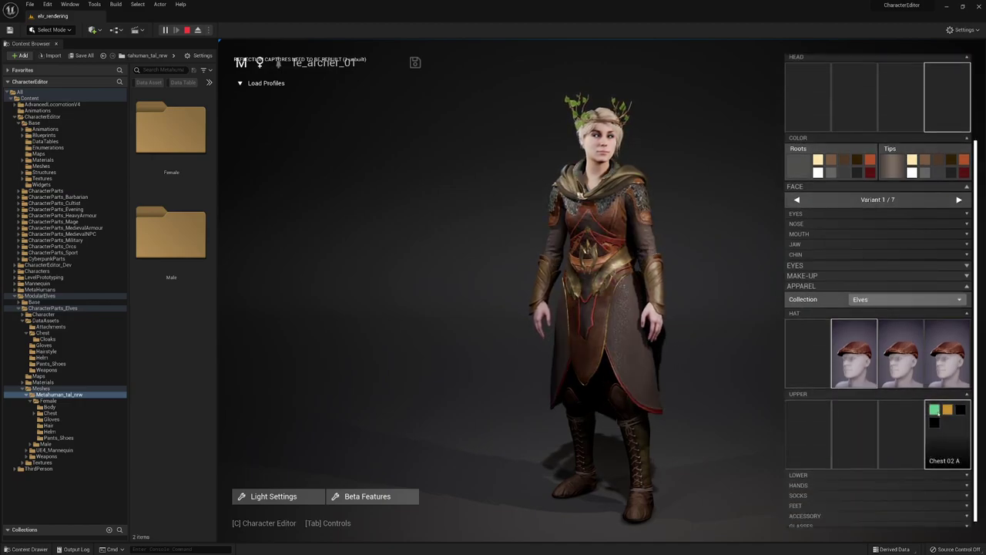
{"action": "left_click", "coordinate": [959, 410]}
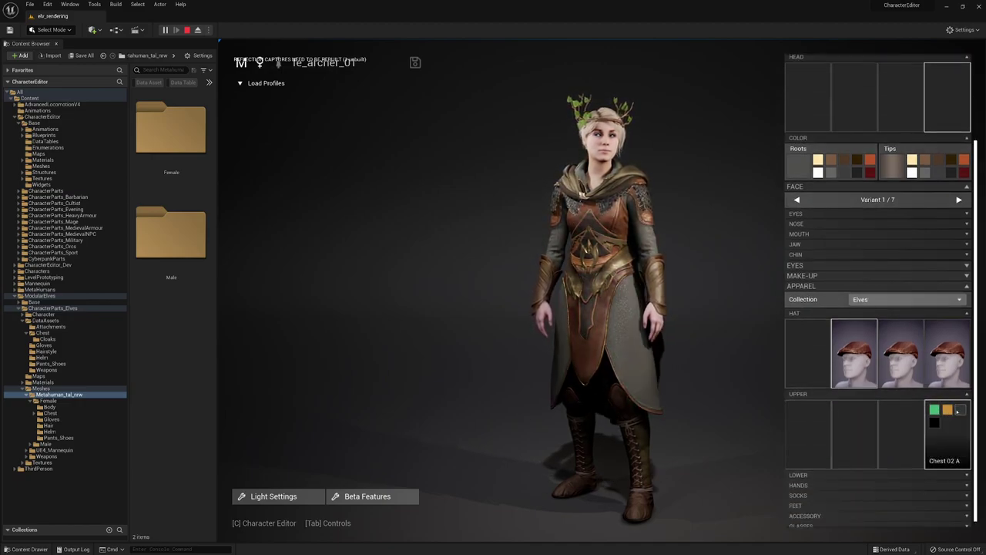
{"action": "left_click", "coordinate": [936, 423]}
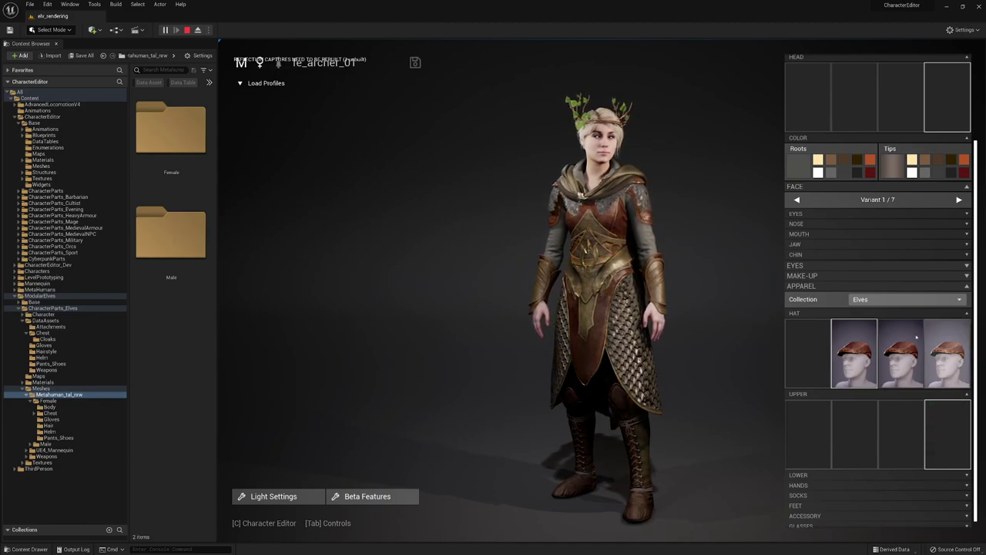
{"action": "left_click", "coordinate": [935, 412]}
{"action": "left_click", "coordinate": [948, 410]}
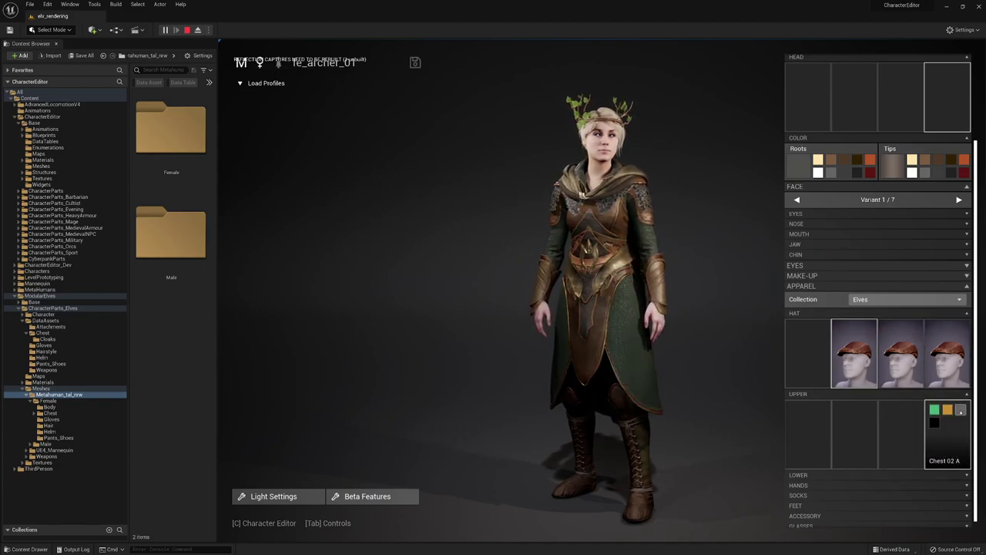
{"action": "left_click", "coordinate": [959, 410]}
{"action": "left_click", "coordinate": [935, 423]}
Switch the upper apparel to the neighbouring long-skirted chest and cycle its material variants to purple sleeves and a gold skirt.
{"action": "left_click", "coordinate": [915, 432]}
{"action": "left_click", "coordinate": [901, 411]}
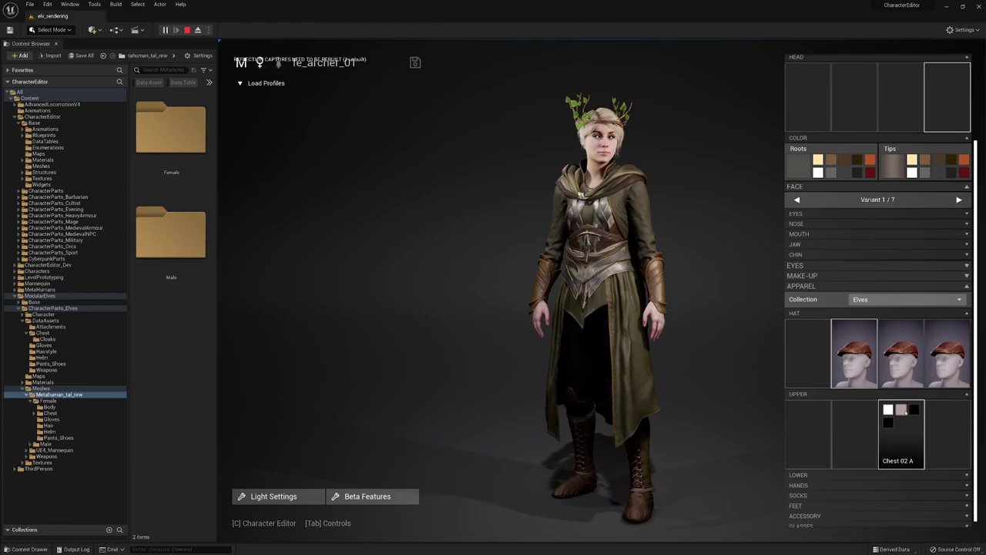
{"action": "left_click", "coordinate": [914, 411]}
{"action": "left_click", "coordinate": [887, 411]}
{"action": "left_click", "coordinate": [887, 422]}
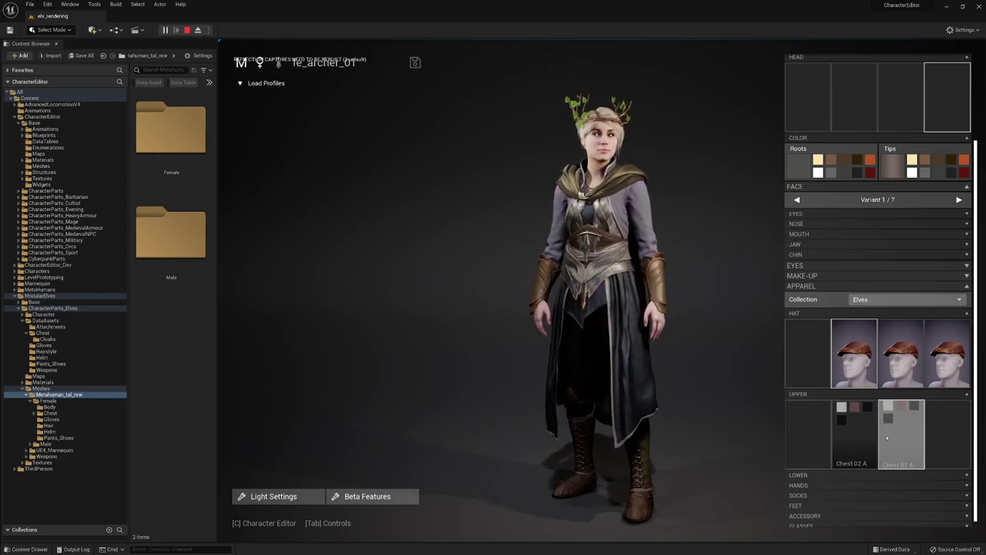
{"action": "left_click", "coordinate": [888, 411]}
{"action": "left_click", "coordinate": [902, 411]}
{"action": "left_click", "coordinate": [911, 413]}
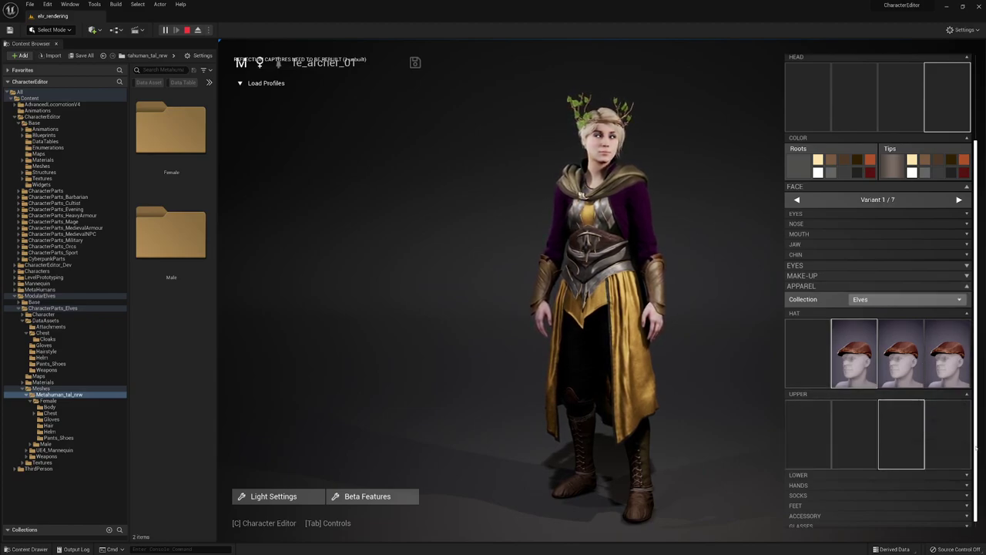
Expand the Accessory section and change the archer's cloak to the brown variant.
{"action": "scroll", "coordinate": [980, 489], "scroll_direction": "down", "scroll_amount": 1}
{"action": "left_click", "coordinate": [960, 511]}
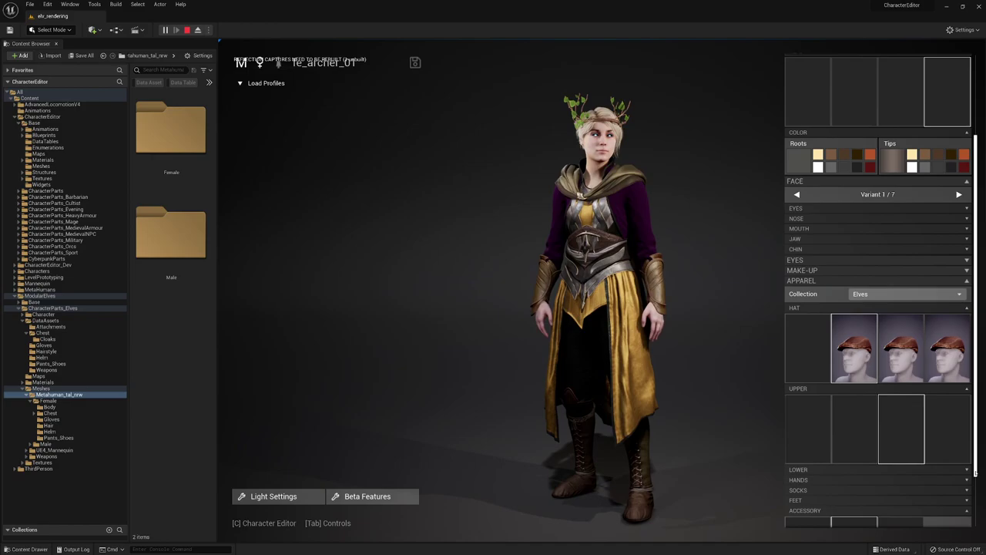
{"action": "scroll", "coordinate": [976, 473], "scroll_direction": "down", "scroll_amount": 2}
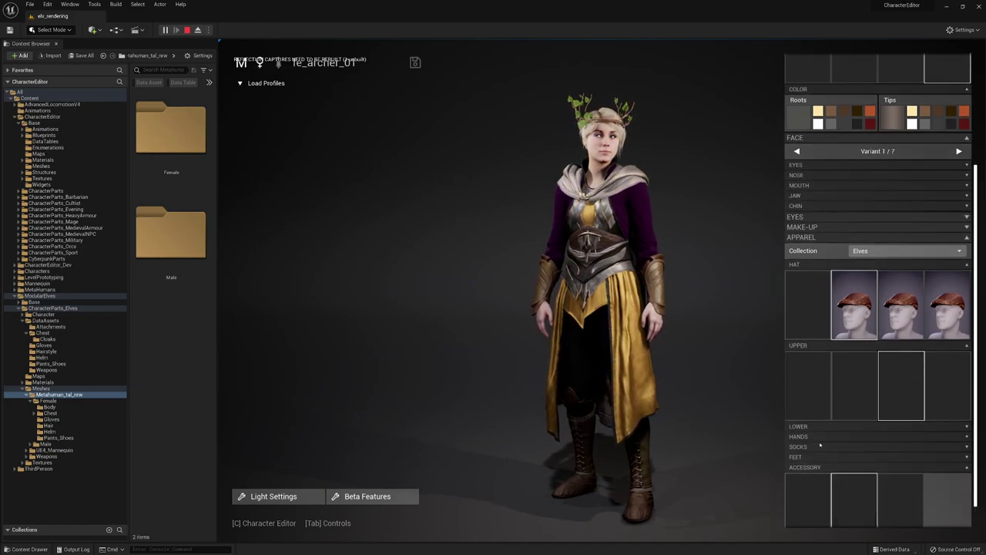
{"action": "left_click", "coordinate": [854, 482]}
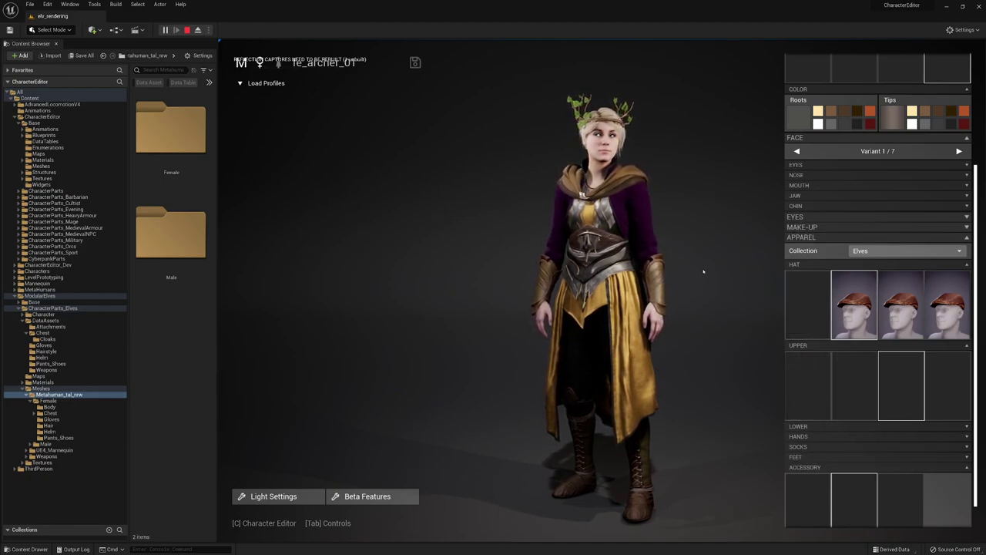
Hide the character editor interface and switch through the saved elf presets to the warrior with the antlered helmet.
{"action": "key", "text": "c"}
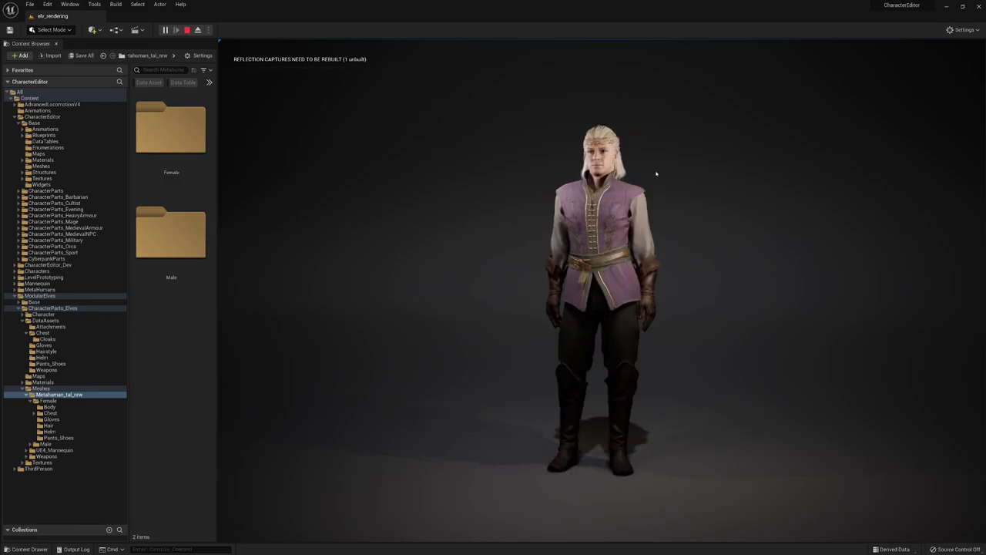
{"action": "key", "text": "8"}
{"action": "key", "text": "9"}
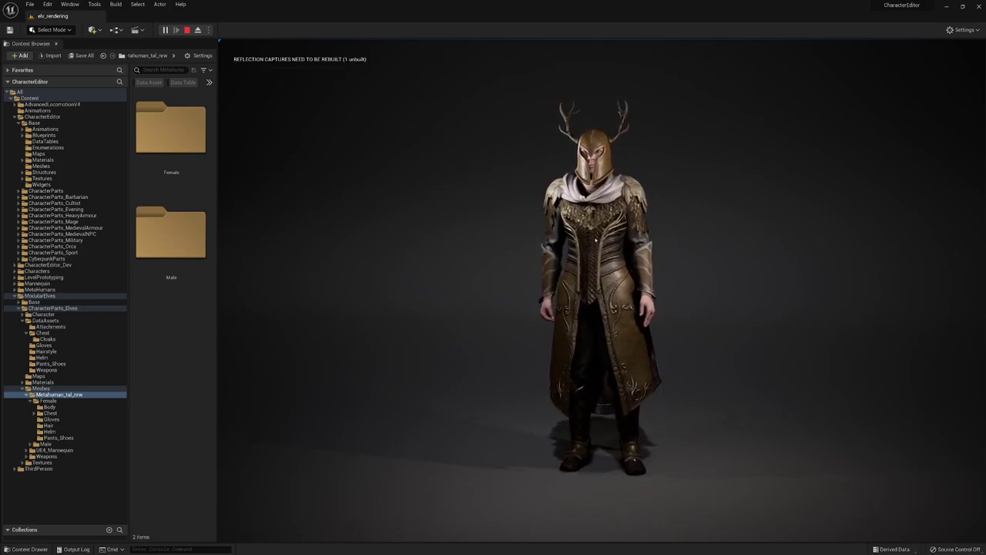
Load the recent level ThirdPersonMap, agreeing to end the running play session.
{"action": "left_click", "coordinate": [29, 3]}
{"action": "mouse_move", "coordinate": [68, 59]}
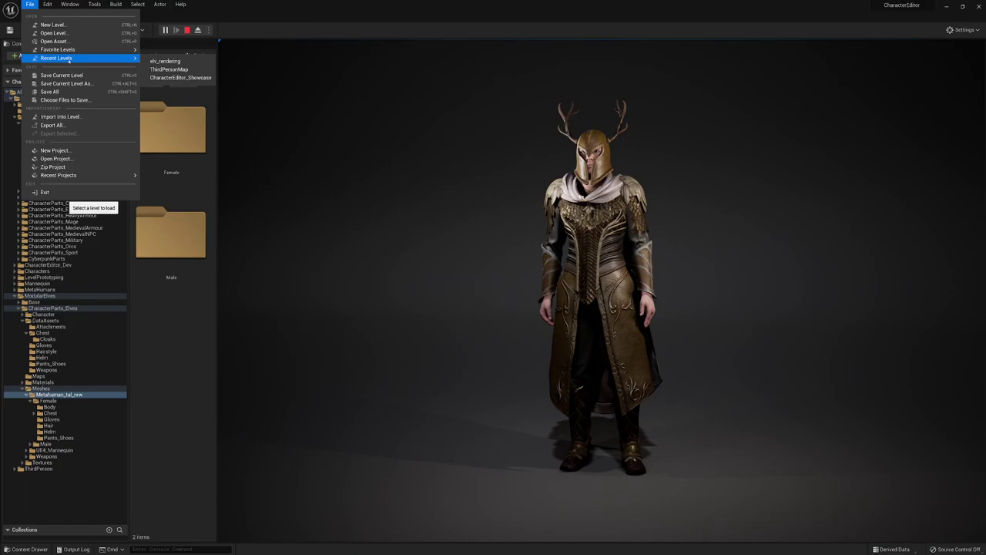
{"action": "left_click", "coordinate": [169, 69]}
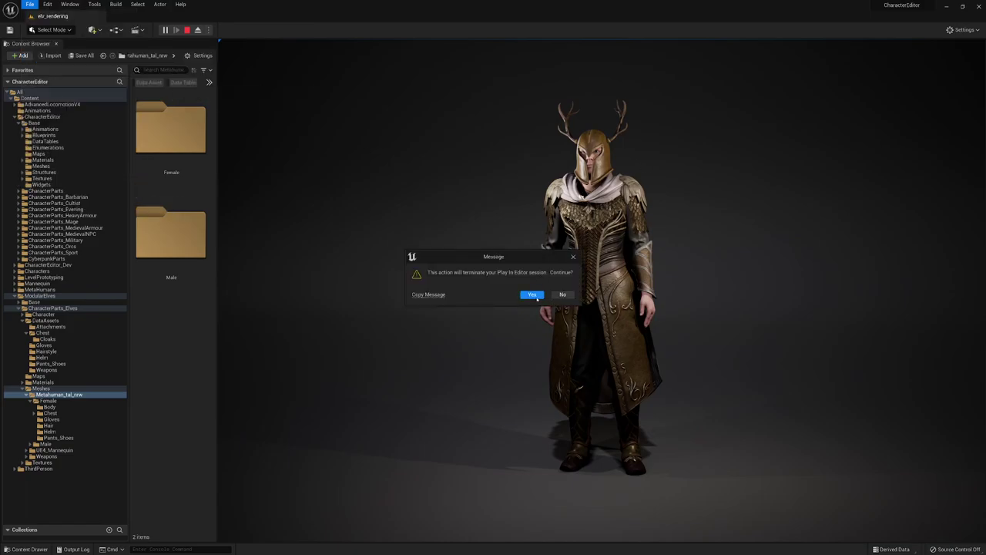
{"action": "left_click", "coordinate": [532, 295]}
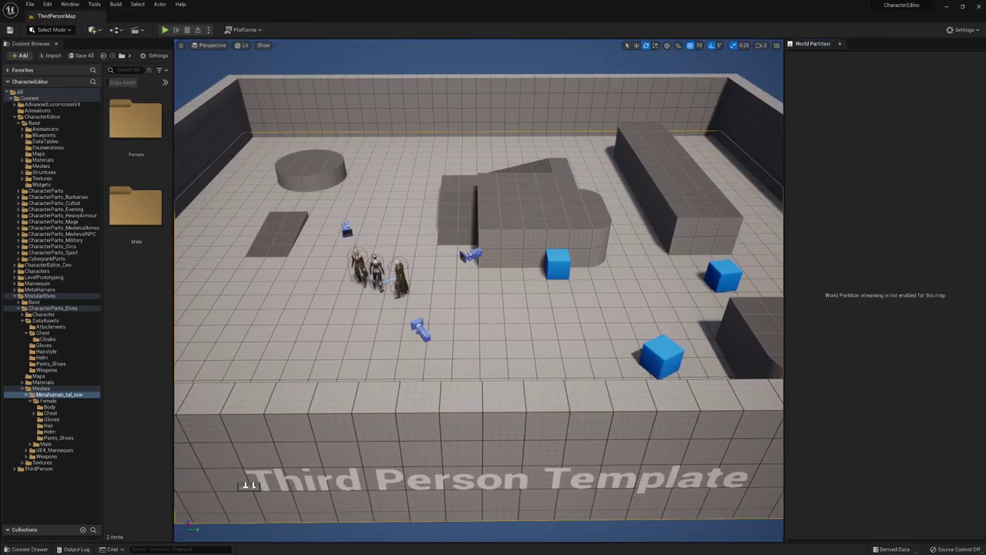
Focus on the cloaked elf with short hair and examine both elves standing beside the mannequin up close.
{"action": "left_click", "coordinate": [405, 279]}
{"action": "key", "text": "f"}
{"action": "right_click_drag", "start_coordinate": [404, 278], "coordinate": [357, 272]}
{"action": "key", "text": "w"}
{"action": "key", "text": "s"}
{"action": "key", "text": "s"}
{"action": "key", "text": "w"}
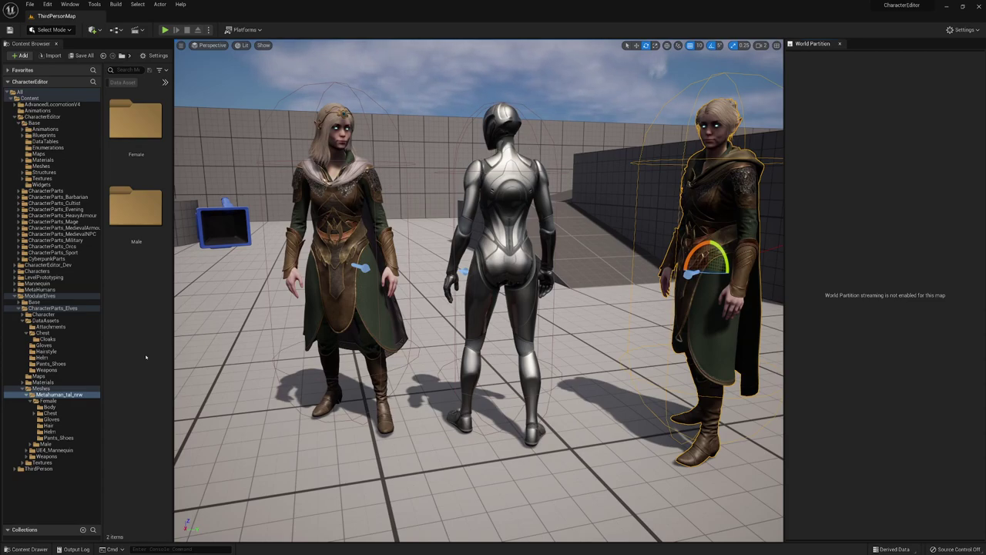
Expand the UE4_Mannequin mesh folder and keep Metahuman_tal_nrw expanded so the subfolders of both body types are listed.
{"action": "left_click", "coordinate": [50, 395]}
{"action": "left_click", "coordinate": [27, 395]}
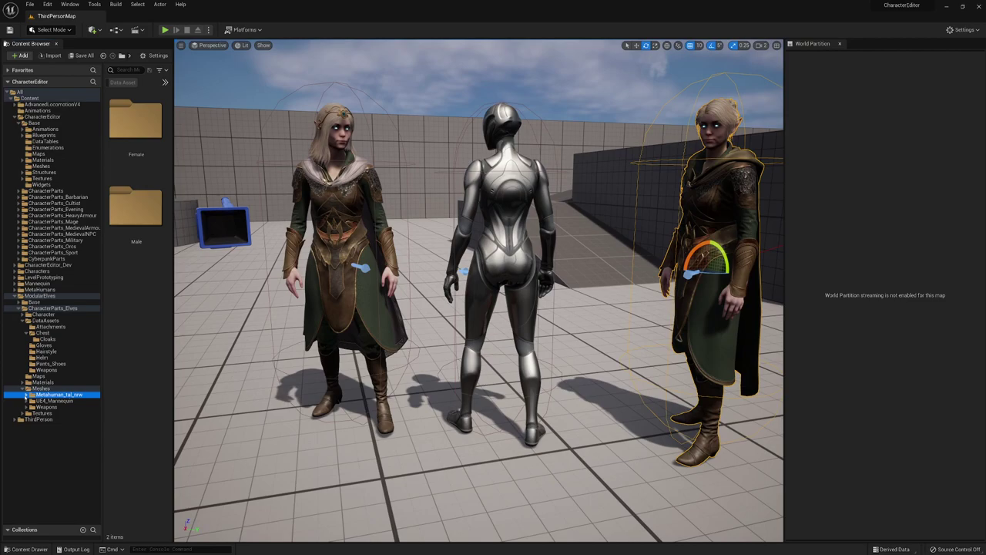
{"action": "left_click", "coordinate": [26, 401]}
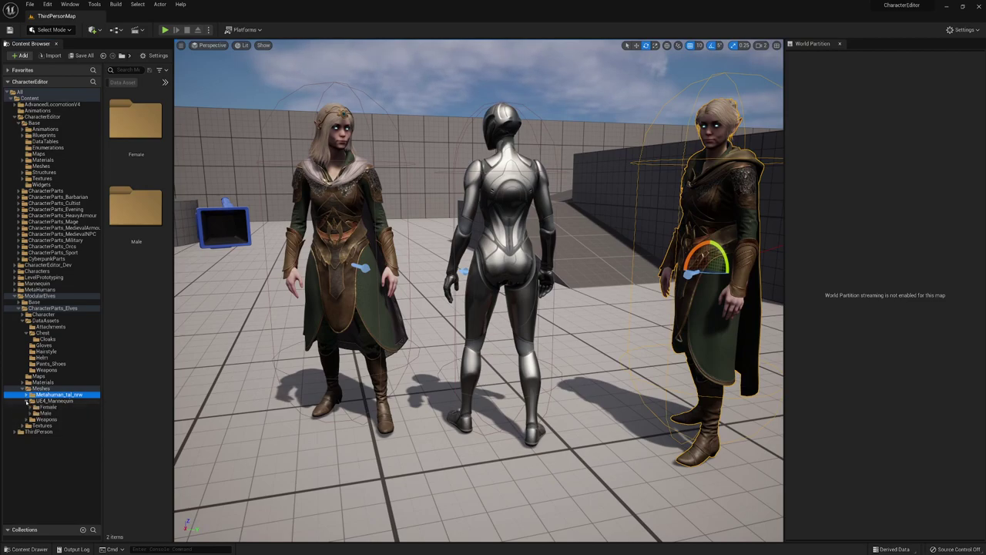
{"action": "left_click", "coordinate": [27, 395]}
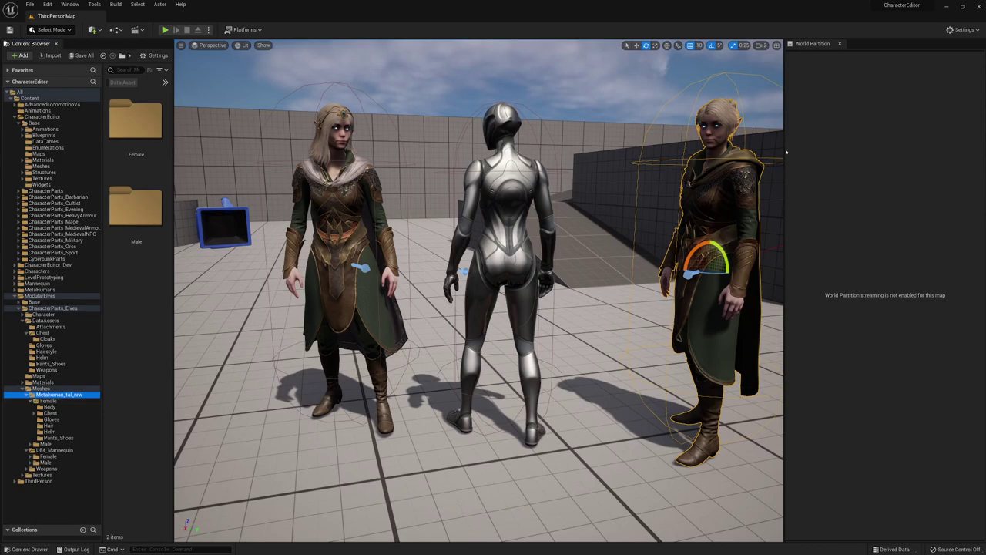
Select the cloaked elf with short hair and open Details 1 for it.
{"action": "left_click", "coordinate": [622, 178]}
{"action": "left_click", "coordinate": [514, 202]}
{"action": "double_click", "coordinate": [734, 273]}
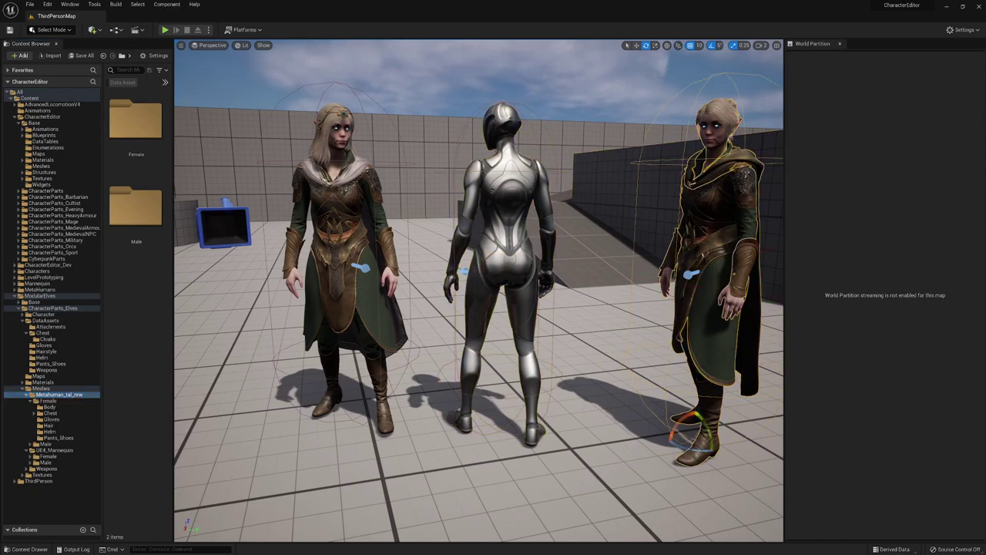
{"action": "left_click", "coordinate": [638, 207]}
{"action": "left_click", "coordinate": [717, 232]}
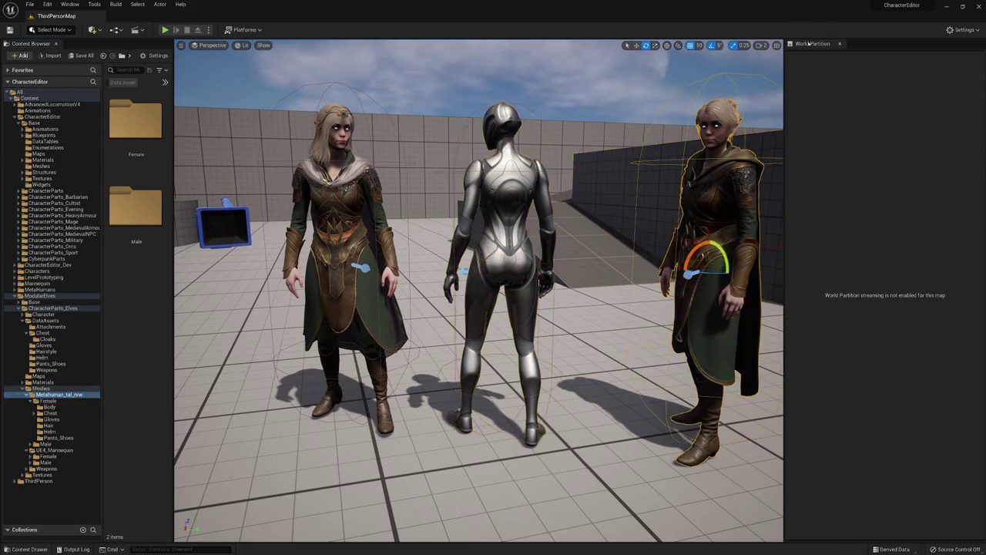
{"action": "left_click", "coordinate": [71, 4]}
{"action": "mouse_move", "coordinate": [91, 41]}
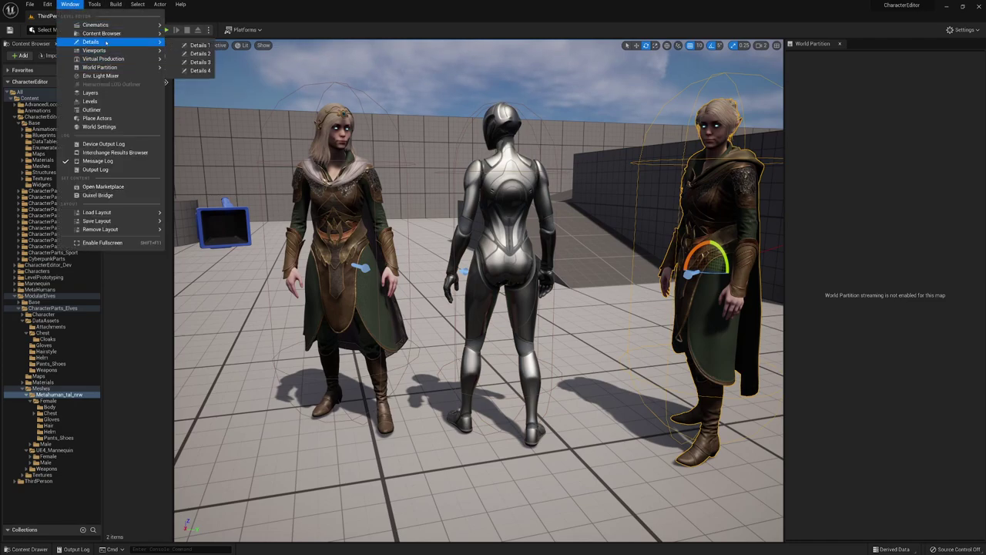
{"action": "left_click", "coordinate": [198, 45]}
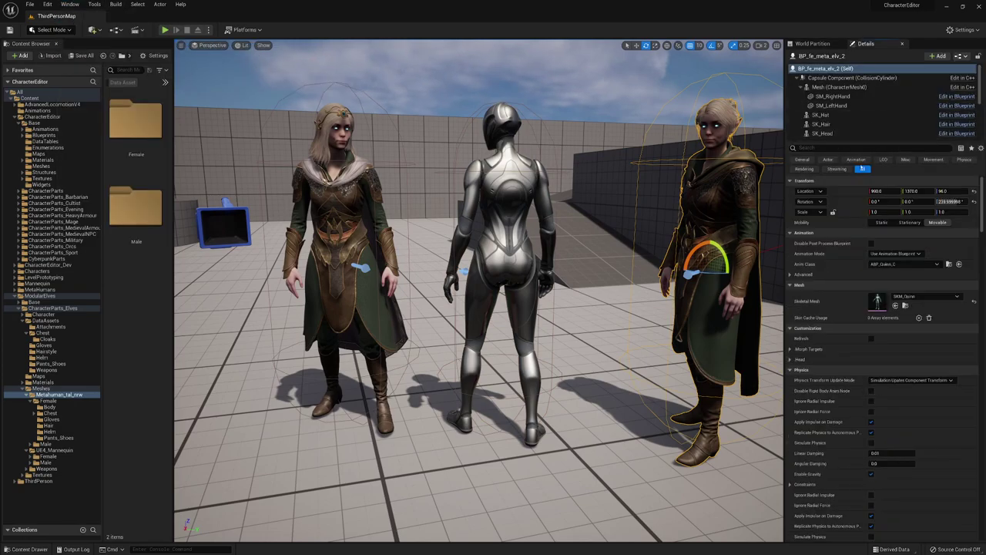
Inspect the elf's Mesh, SK_Hat and SK_Hair components, ending on the Mesh (CharacterMesh0) component.
{"action": "left_click", "coordinate": [877, 88]}
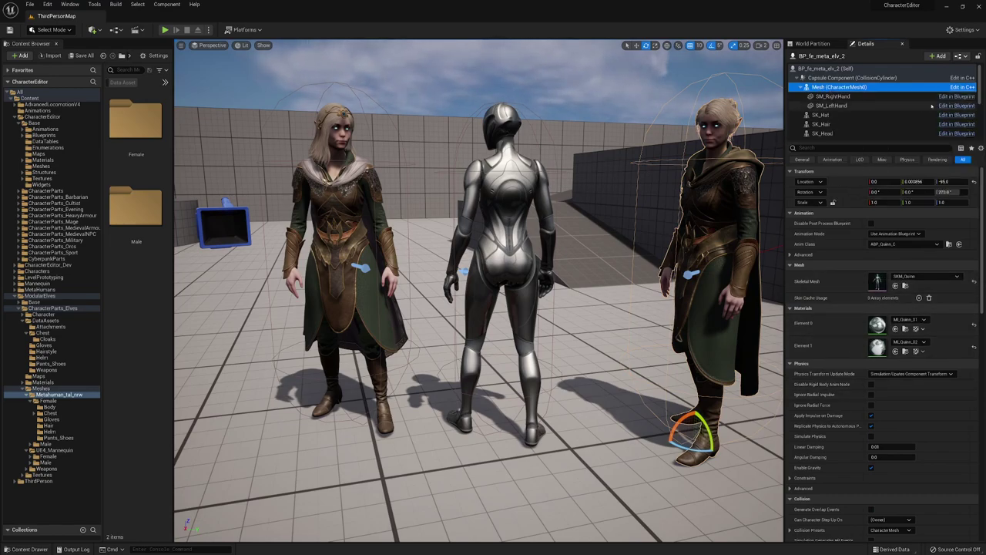
{"action": "left_click", "coordinate": [840, 117]}
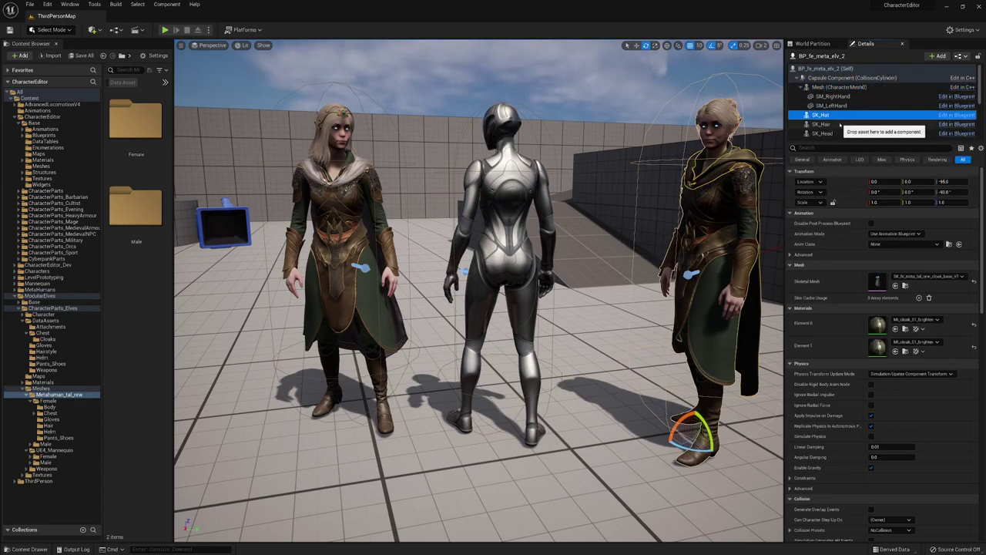
{"action": "left_click", "coordinate": [840, 125]}
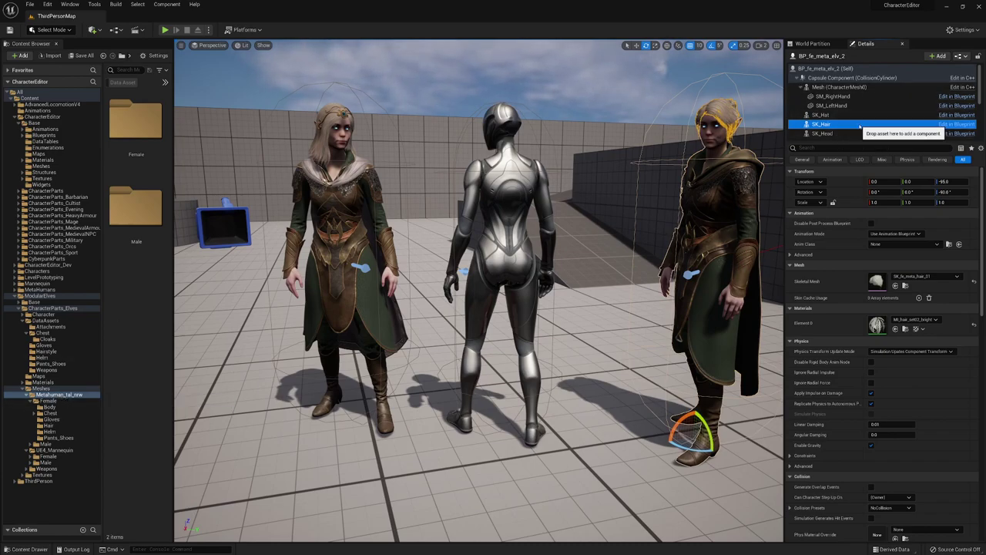
{"action": "left_click", "coordinate": [839, 87]}
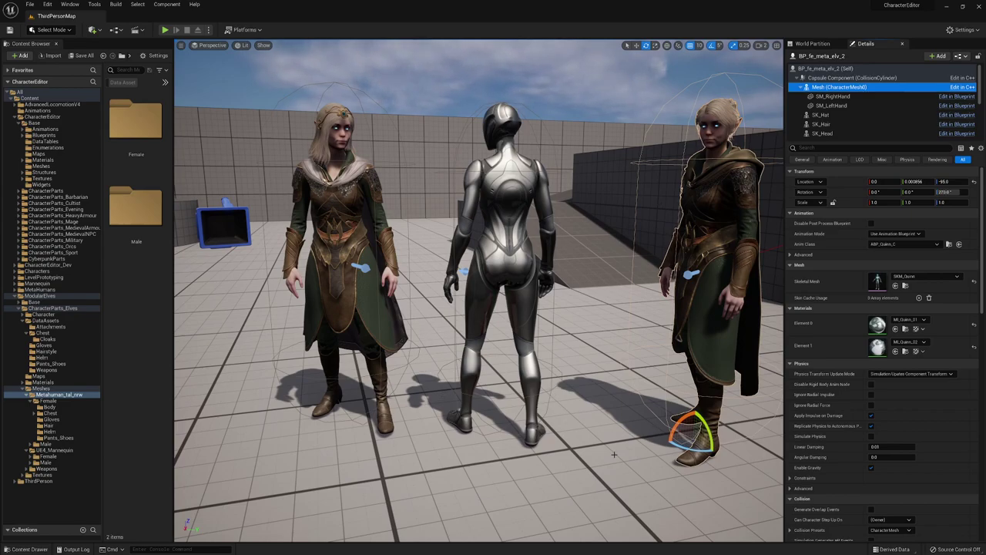
Collapse the Female folder and expand the Male folder under Metahuman_tal_nrw, and select the whole short-haired elf in the level.
{"action": "right_click_drag", "start_coordinate": [617, 453], "coordinate": [615, 418]}
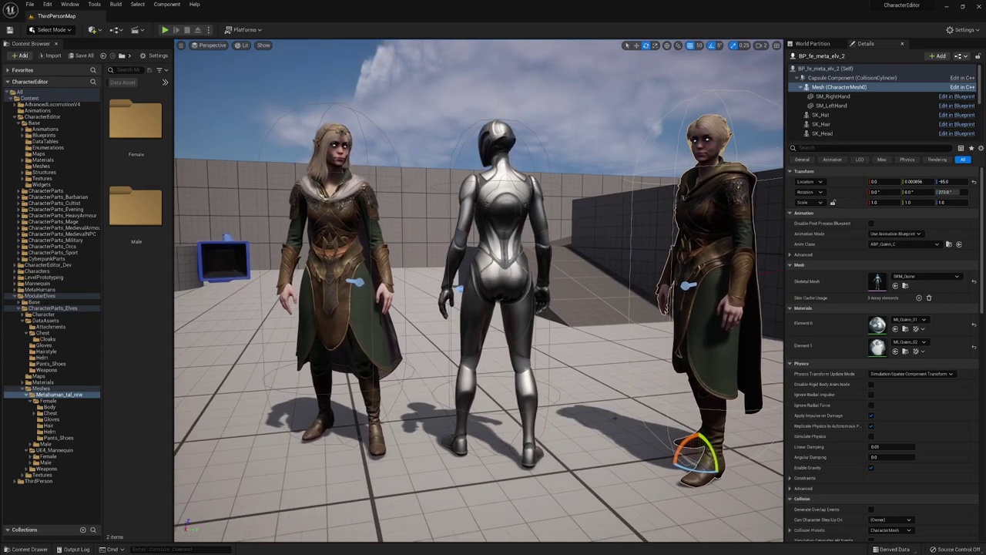
{"action": "scroll", "coordinate": [615, 418], "scroll_direction": "down", "scroll_amount": 4}
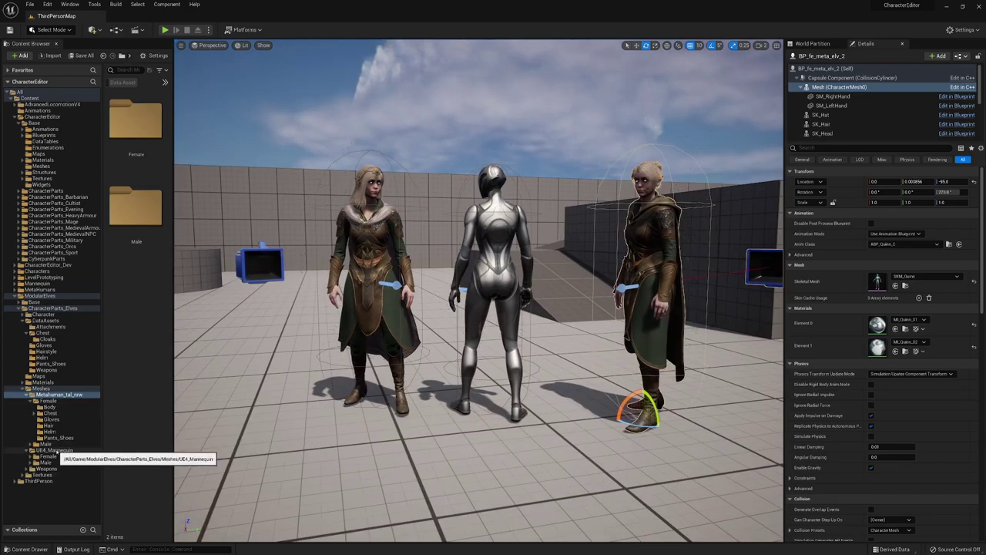
{"action": "left_click", "coordinate": [29, 401]}
{"action": "left_click", "coordinate": [31, 407]}
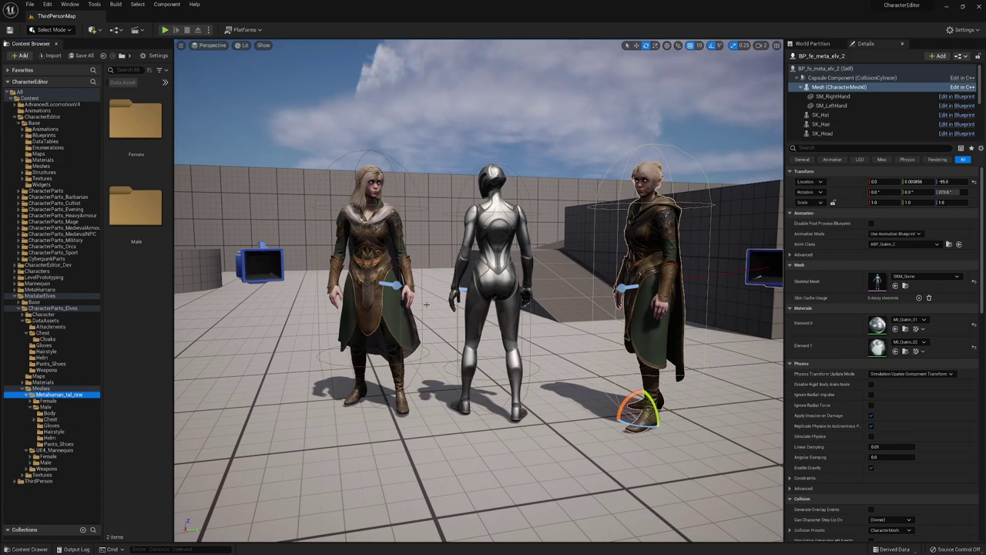
{"action": "left_click", "coordinate": [654, 234]}
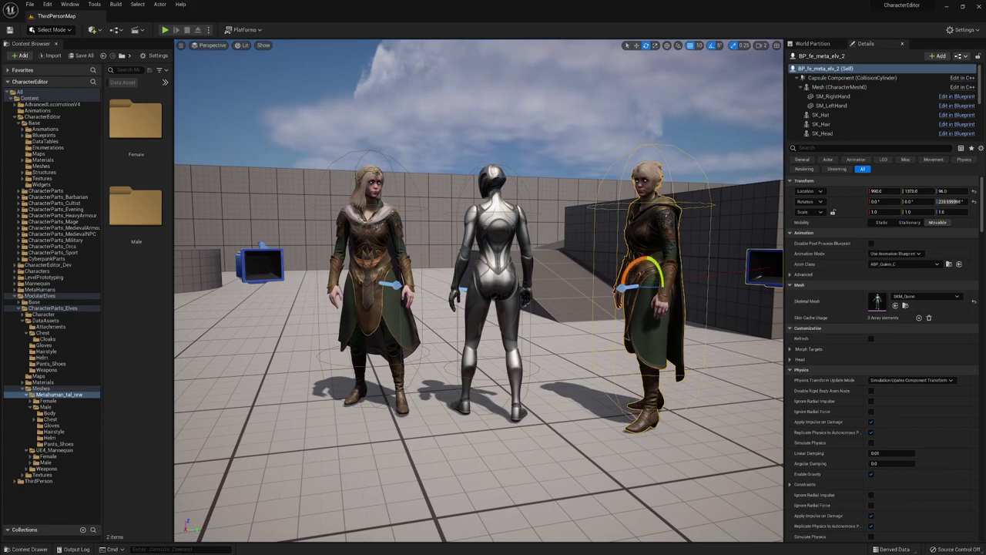
{"action": "scroll", "coordinate": [416, 301], "scroll_direction": "up", "scroll_amount": 3}
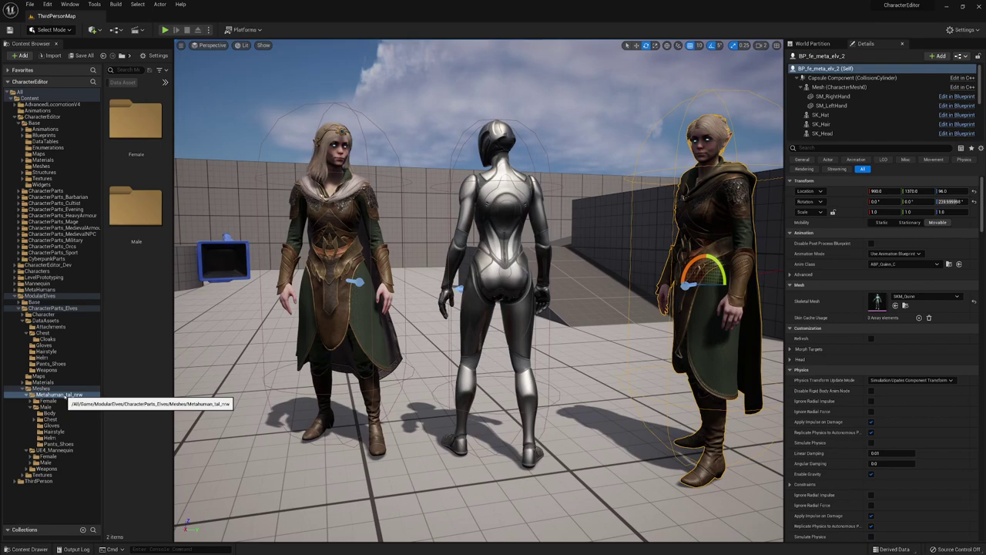
Open the Female folder of Metahuman_tal_nrw and widen the Content Browser to view its body meshes.
{"action": "double_click", "coordinate": [51, 401]}
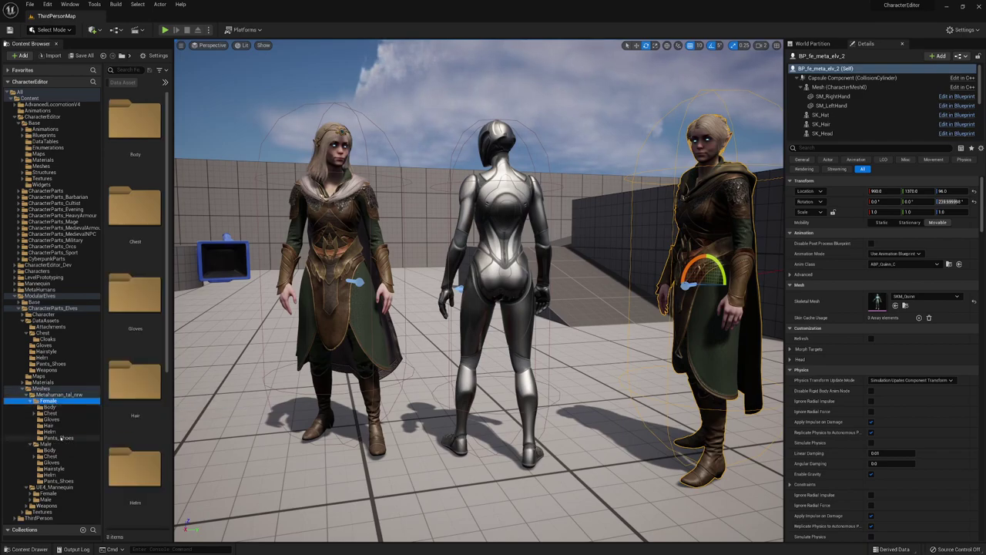
{"action": "scroll", "coordinate": [121, 423], "scroll_direction": "down", "scroll_amount": 2}
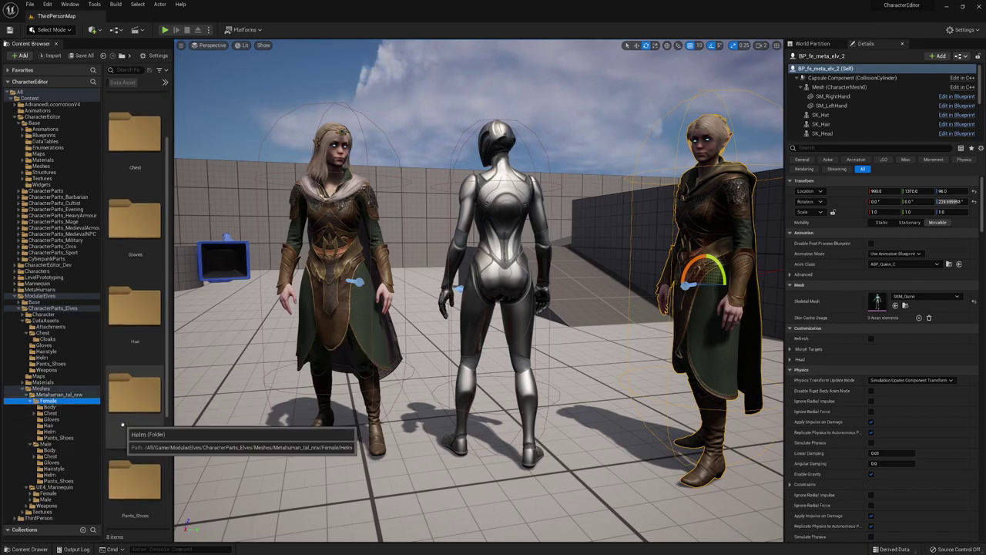
{"action": "scroll", "coordinate": [122, 423], "scroll_direction": "down", "scroll_amount": 2}
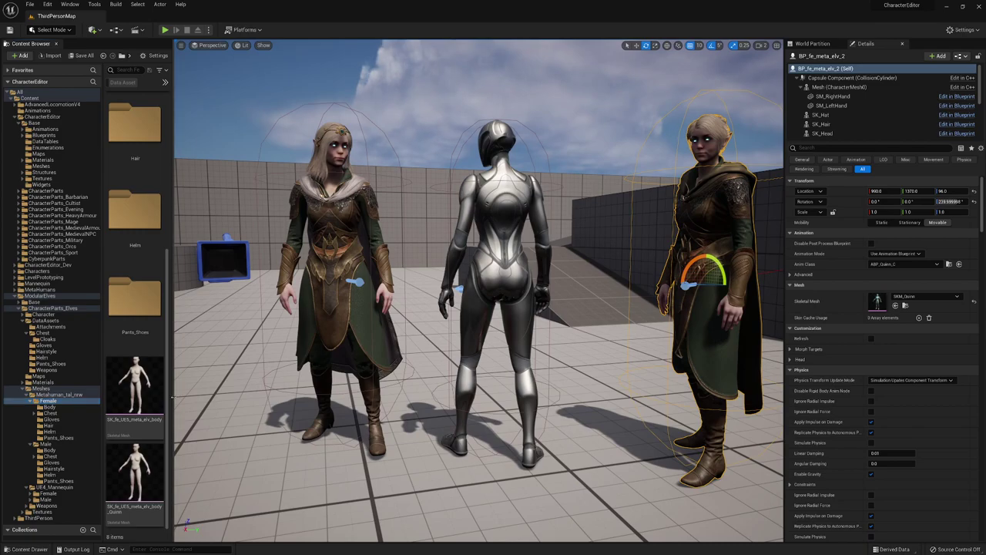
{"action": "left_click_drag", "start_coordinate": [171, 396], "coordinate": [267, 396]}
{"action": "scroll", "coordinate": [220, 401], "scroll_direction": "down", "scroll_amount": 1}
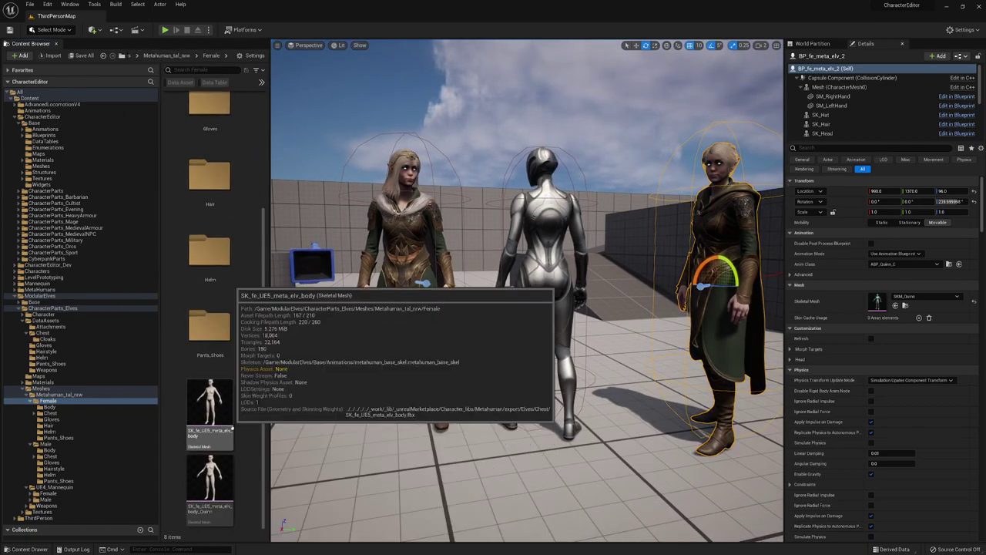
Place SK_fe_UE5_meta_elv_body_Quinn in front of the mannequin to view it beside the elves, and delete it from the level.
{"action": "left_click_drag", "start_coordinate": [220, 478], "coordinate": [447, 498]}
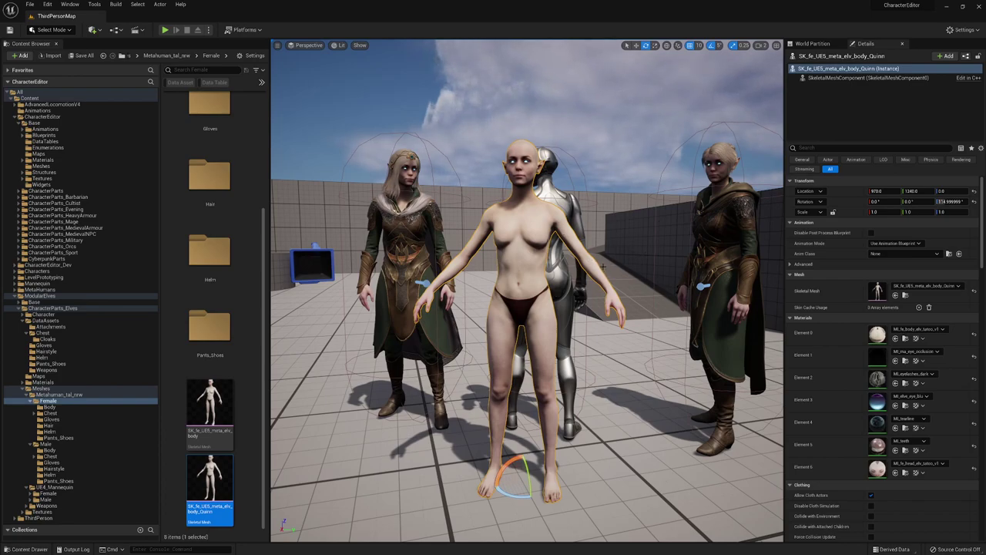
{"action": "scroll", "coordinate": [641, 443], "scroll_direction": "down", "scroll_amount": 4}
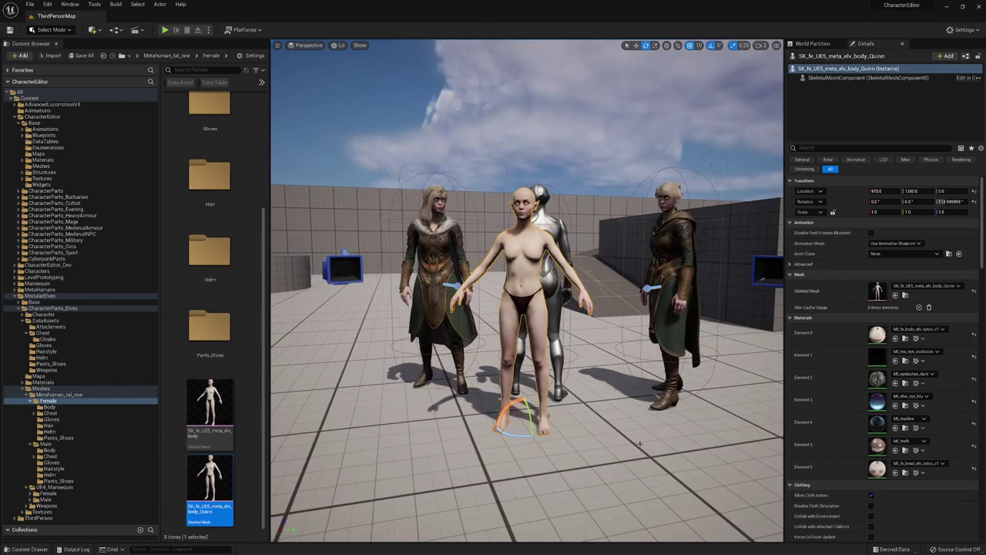
{"action": "scroll", "coordinate": [640, 443], "scroll_direction": "up", "scroll_amount": 3}
{"action": "key", "text": "Delete"}
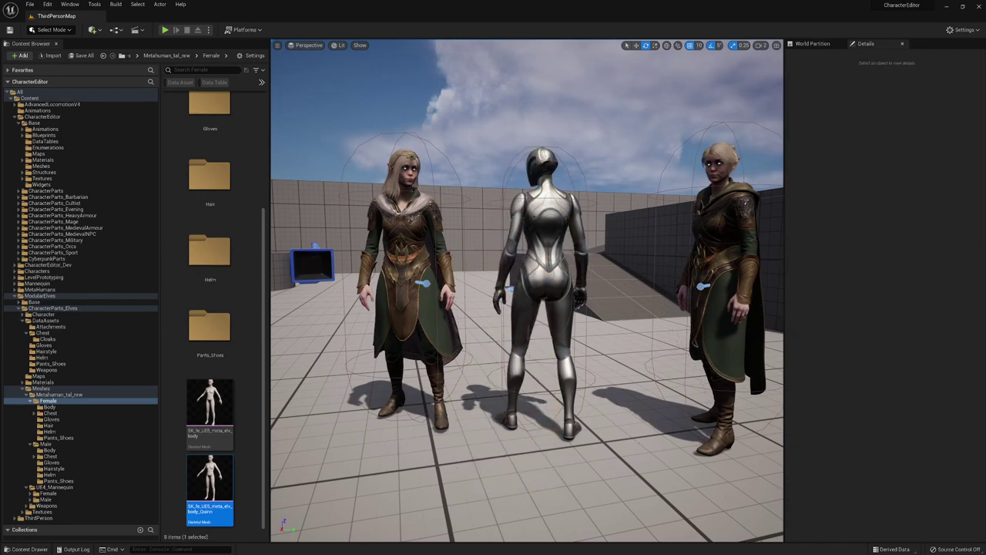
Select the hands mesh of the long-haired elf and examine her proportions against the mannequin from near and far.
{"action": "scroll", "coordinate": [527, 305], "scroll_direction": "up", "scroll_amount": 2}
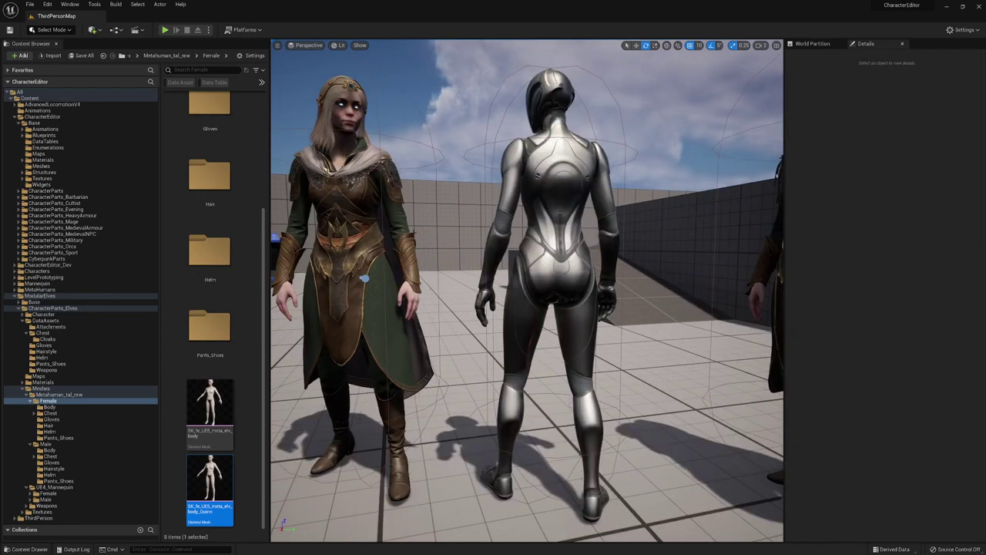
{"action": "middle_click_drag", "start_coordinate": [527, 304], "coordinate": [482, 288]}
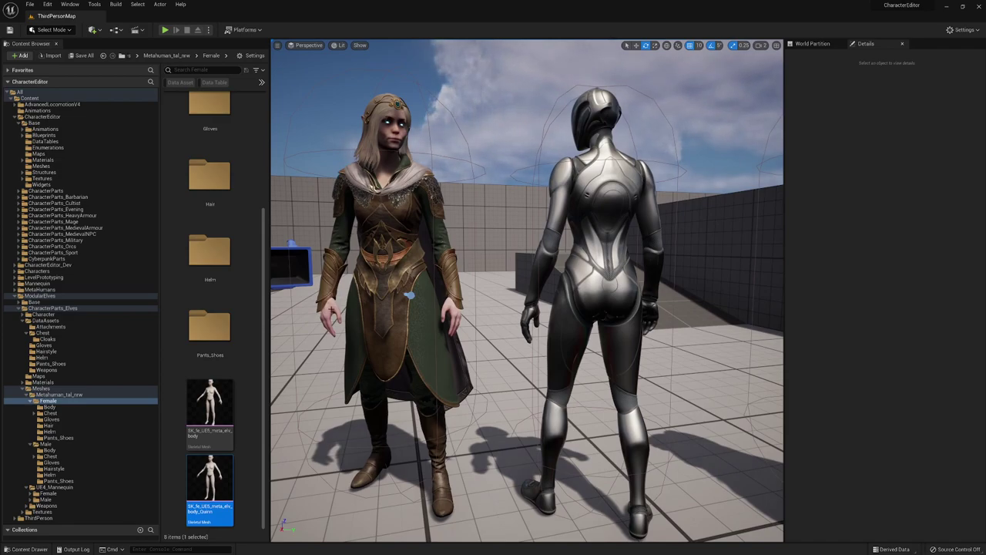
{"action": "left_click", "coordinate": [332, 312]}
{"action": "scroll", "coordinate": [332, 310], "scroll_direction": "down", "scroll_amount": 3}
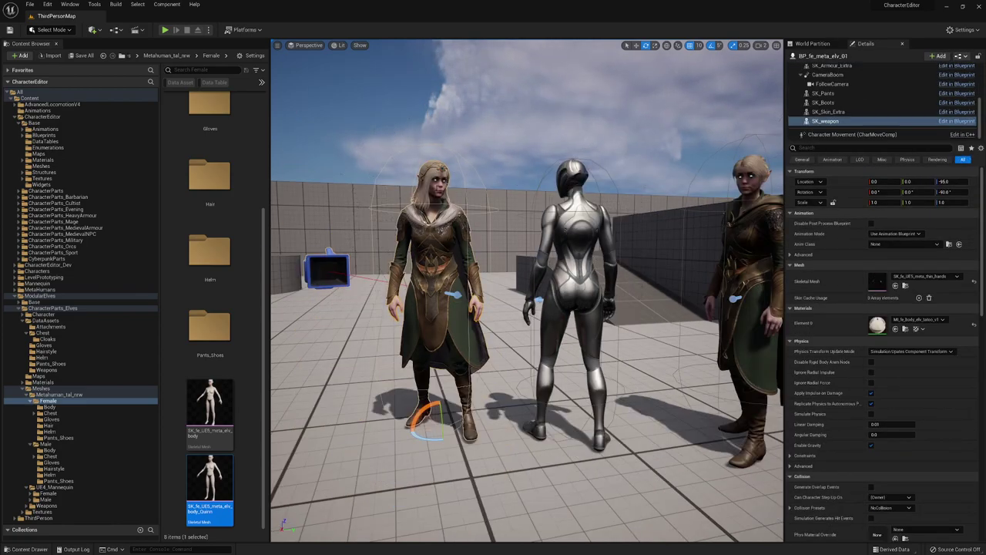
{"action": "scroll", "coordinate": [527, 291], "scroll_direction": "up", "scroll_amount": 3}
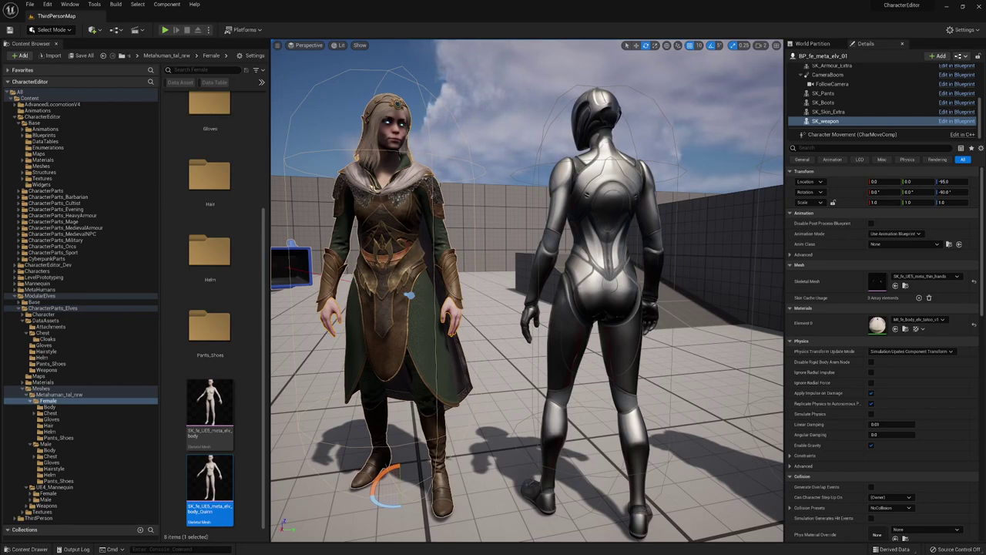
{"action": "scroll", "coordinate": [507, 260], "scroll_direction": "down", "scroll_amount": 5}
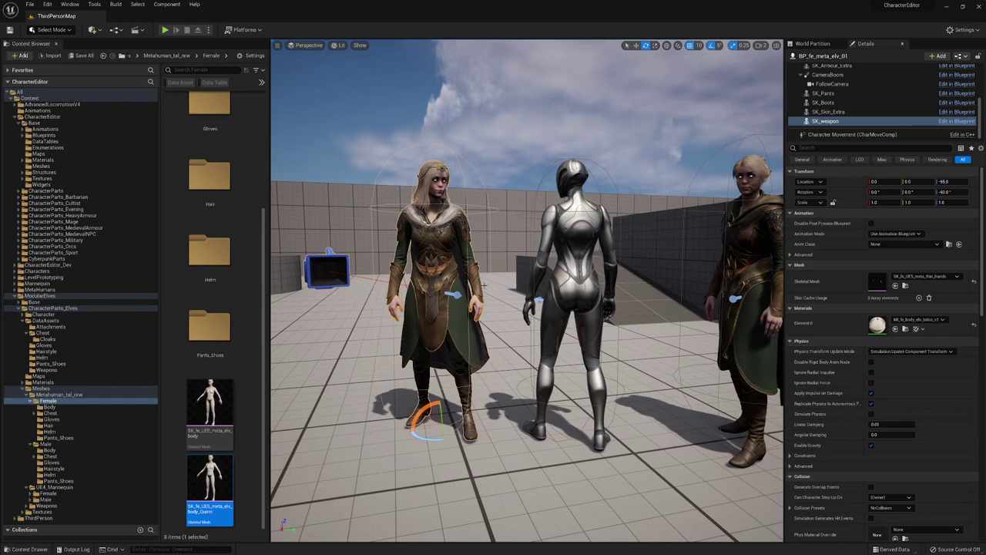
{"action": "scroll", "coordinate": [527, 291], "scroll_direction": "up", "scroll_amount": 4}
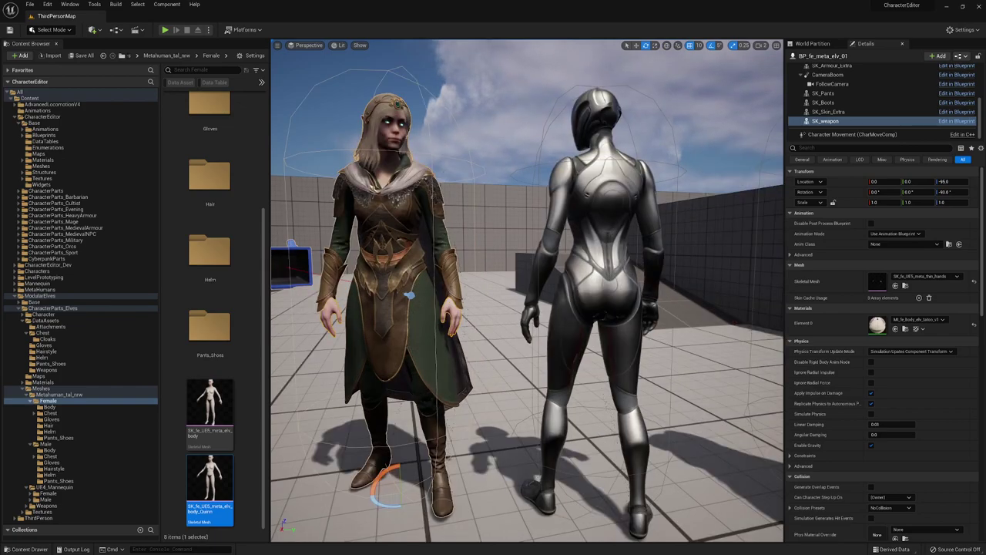
{"action": "scroll", "coordinate": [495, 252], "scroll_direction": "down", "scroll_amount": 4}
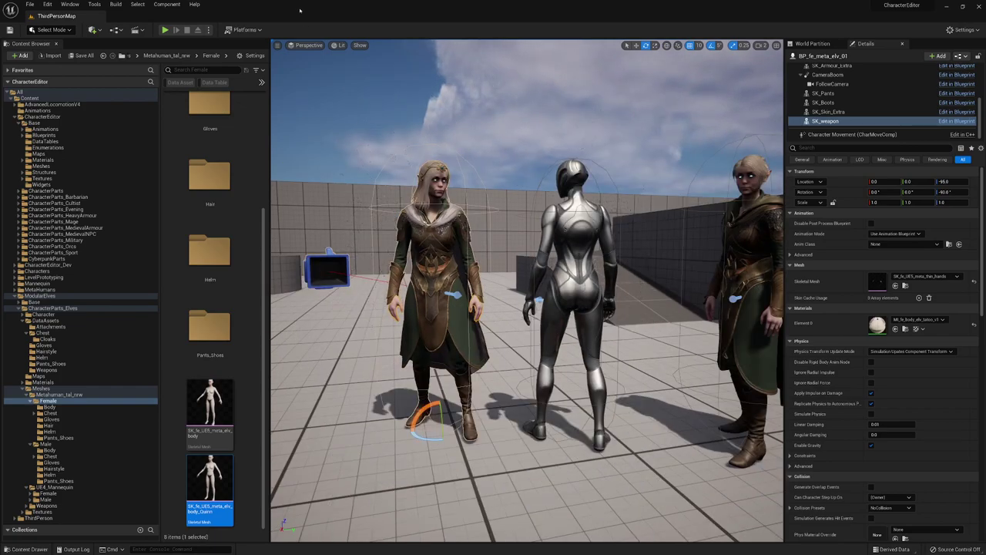
Start a play session in ThirdPersonMap.
{"action": "left_click", "coordinate": [165, 30]}
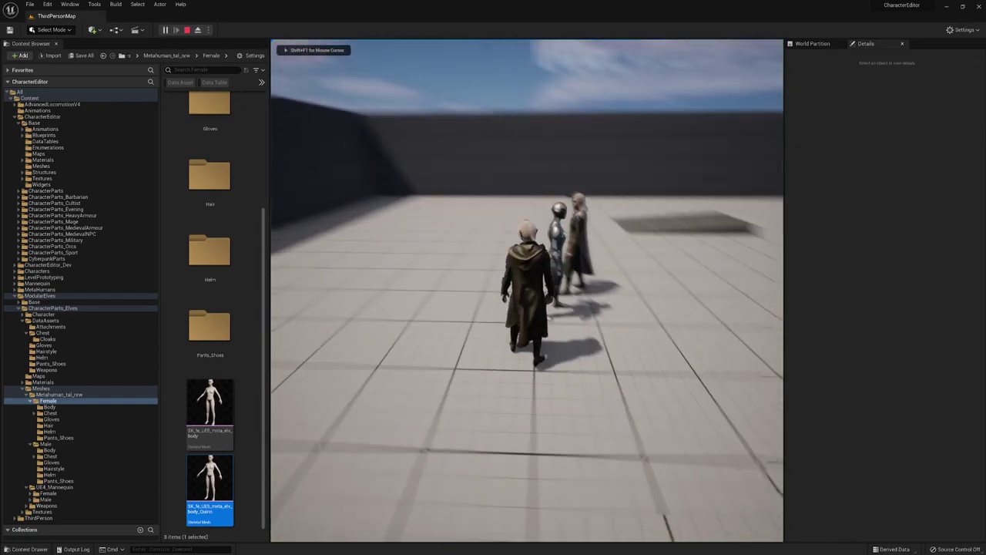
Walk the playable elf around the standing elf and the mannequin to compare their heights and proportions.
{"action": "key", "text": "s"}
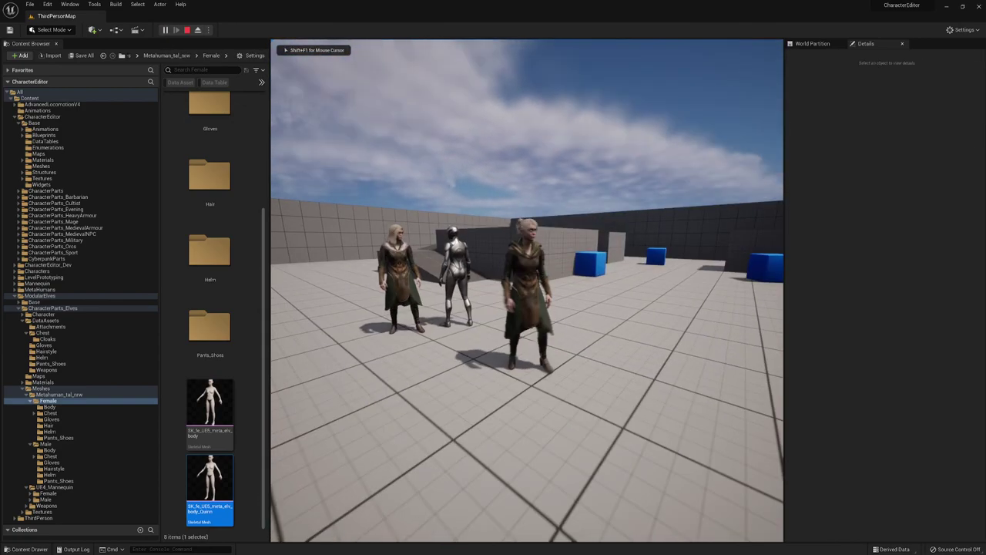
{"action": "key", "text": "w"}
{"action": "key", "text": "w"}
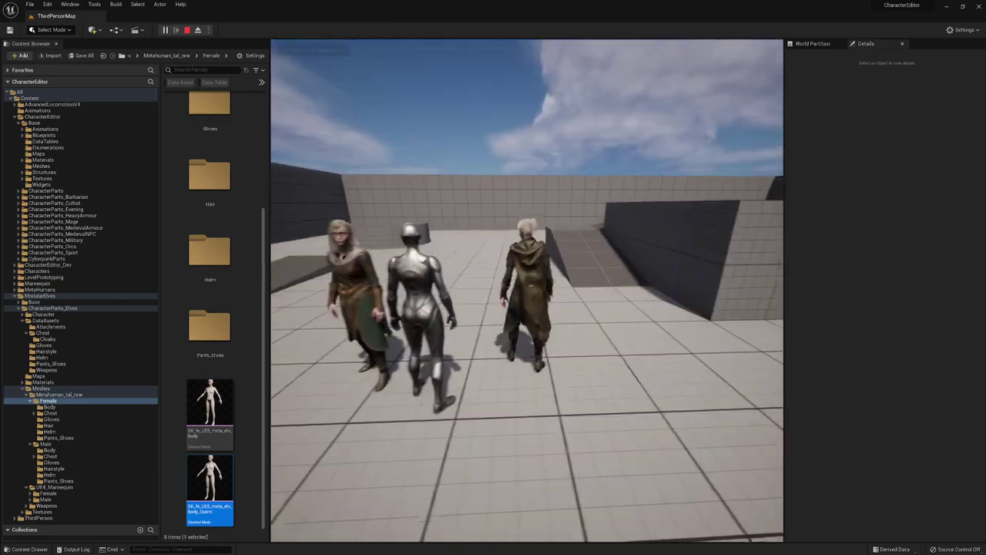
Run the elf up the ramp and jump across the raised platform to check the cloak and body in motion.
{"action": "key", "text": "w"}
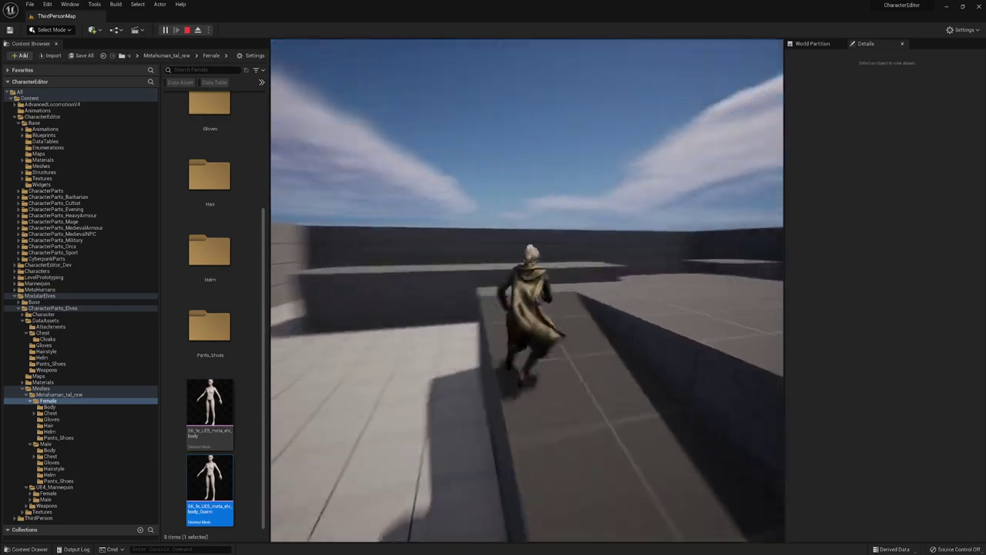
{"action": "key", "text": "w"}
{"action": "key", "text": "space"}
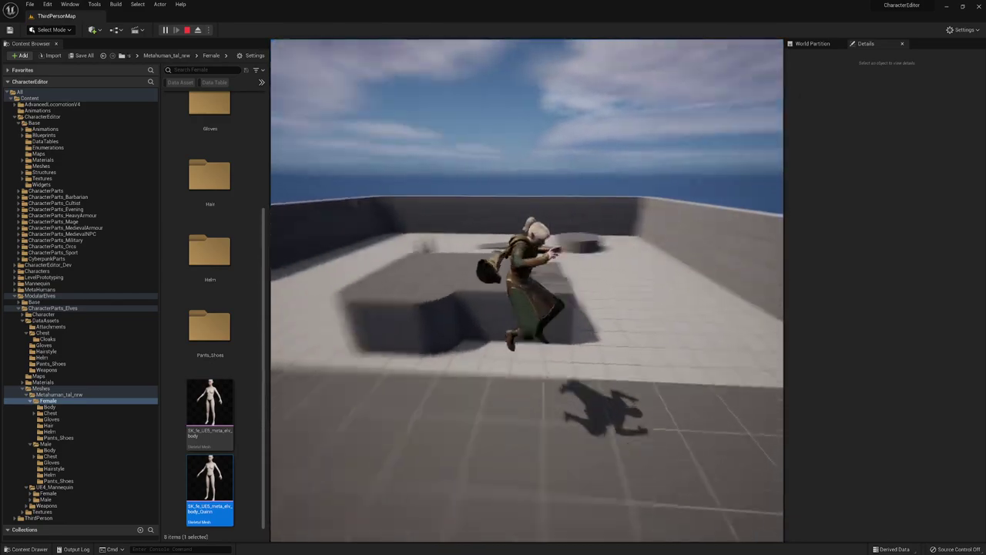
{"action": "key", "text": "w"}
{"action": "key", "text": "space"}
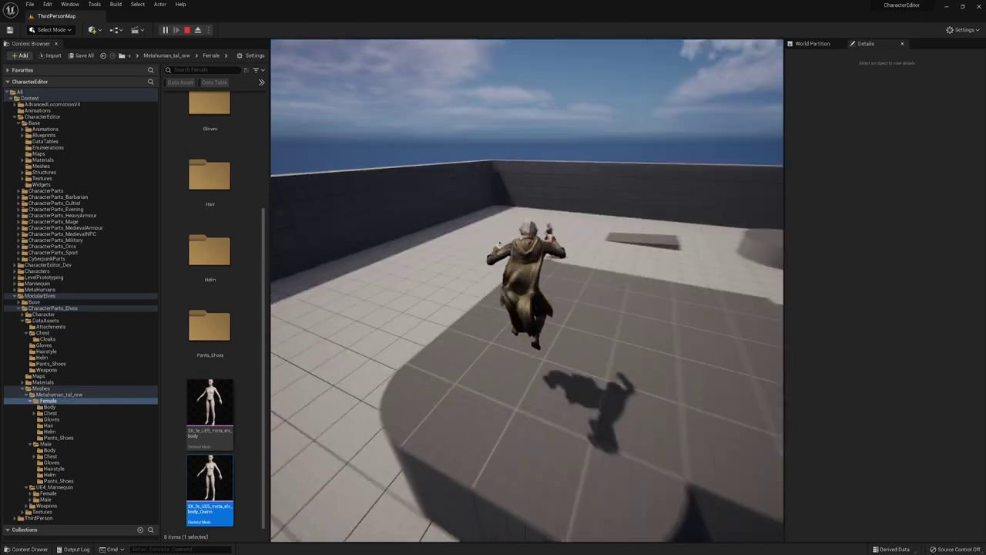
Bring the elf back to the mannequin and the long-haired elf and stop her facing the camera.
{"action": "key", "text": "w"}
{"action": "key", "text": "s"}
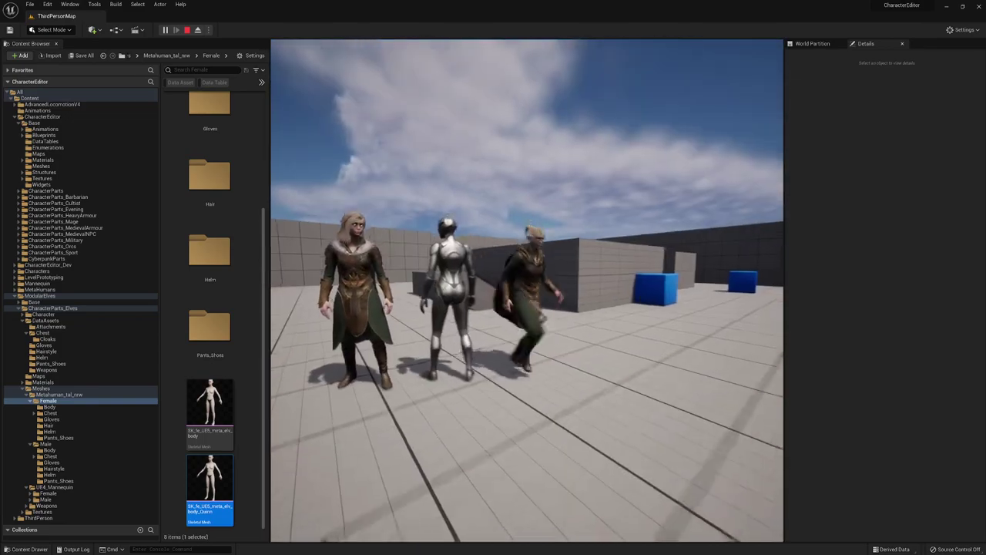
{"action": "key", "text": "w"}
{"action": "key", "text": "s"}
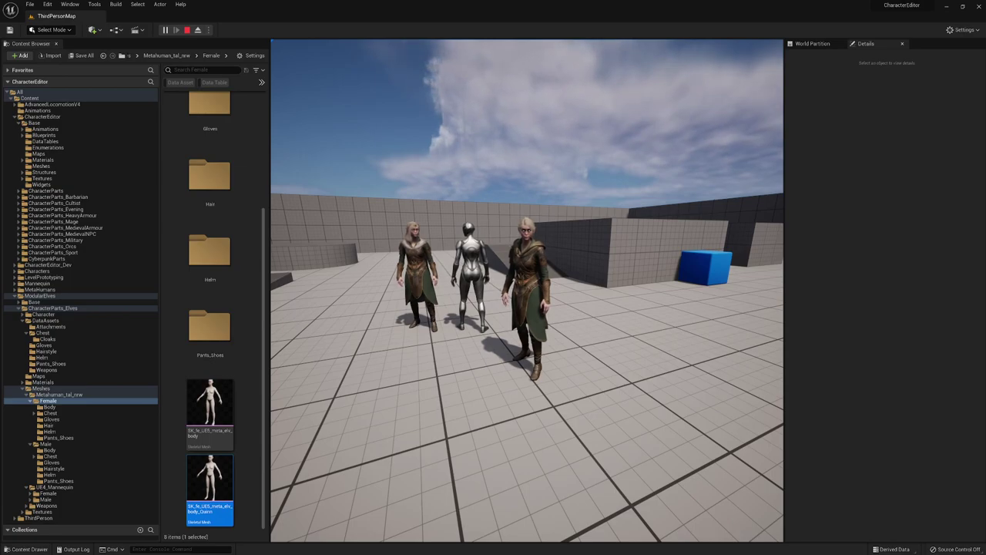
Show the play session in full screen and move the elf around the other two figures, stopping beside the mannequin.
{"action": "key", "text": "F11"}
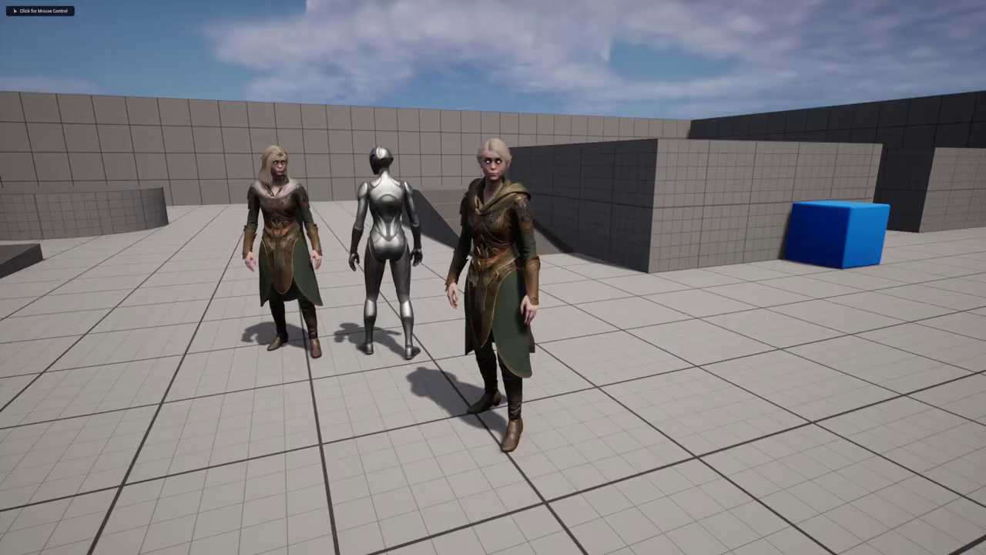
{"action": "key", "text": "a"}
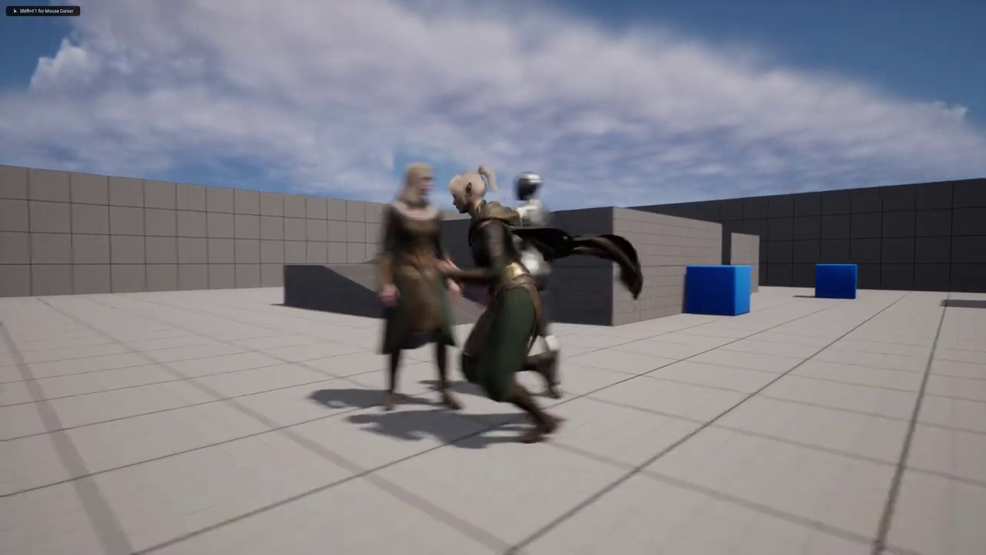
{"action": "key", "text": "d"}
{"action": "key", "text": "w"}
{"action": "key", "text": "a"}
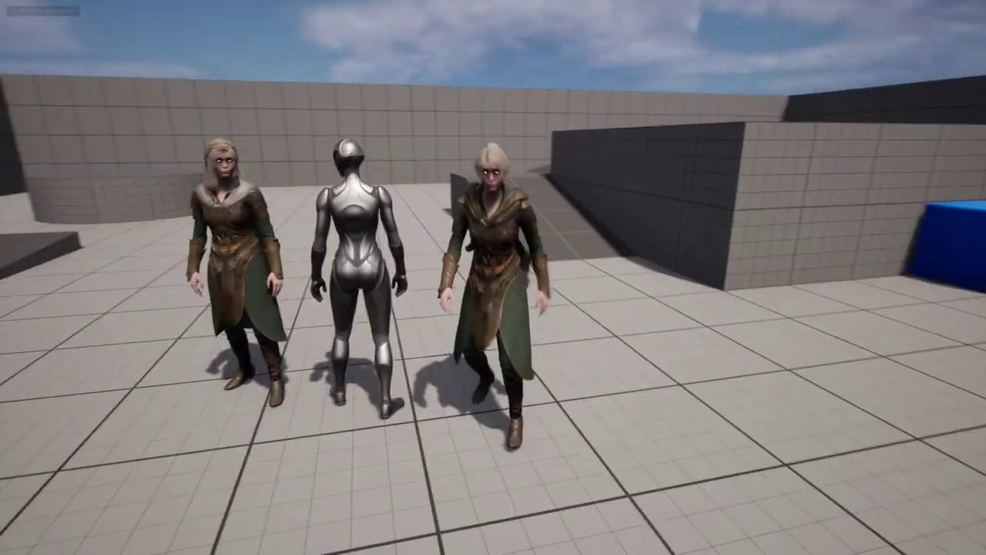